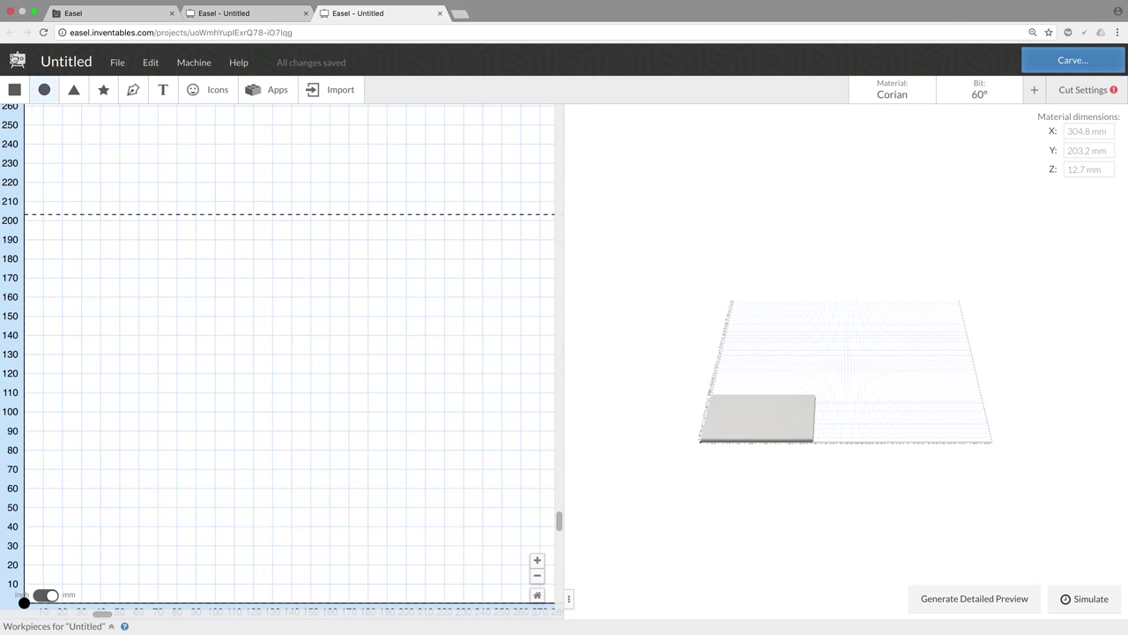
Step: Rename the project to 'Herbs Labels'
{"action": "left_click", "coordinate": [61, 64]}
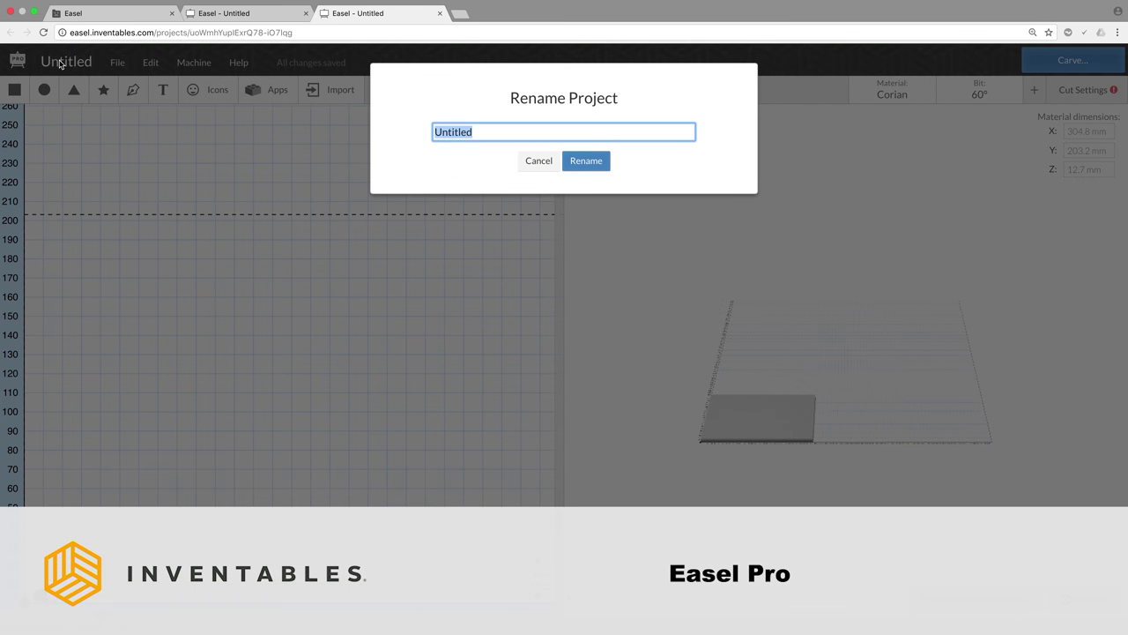
{"action": "type", "text": "Herbs Labels"}
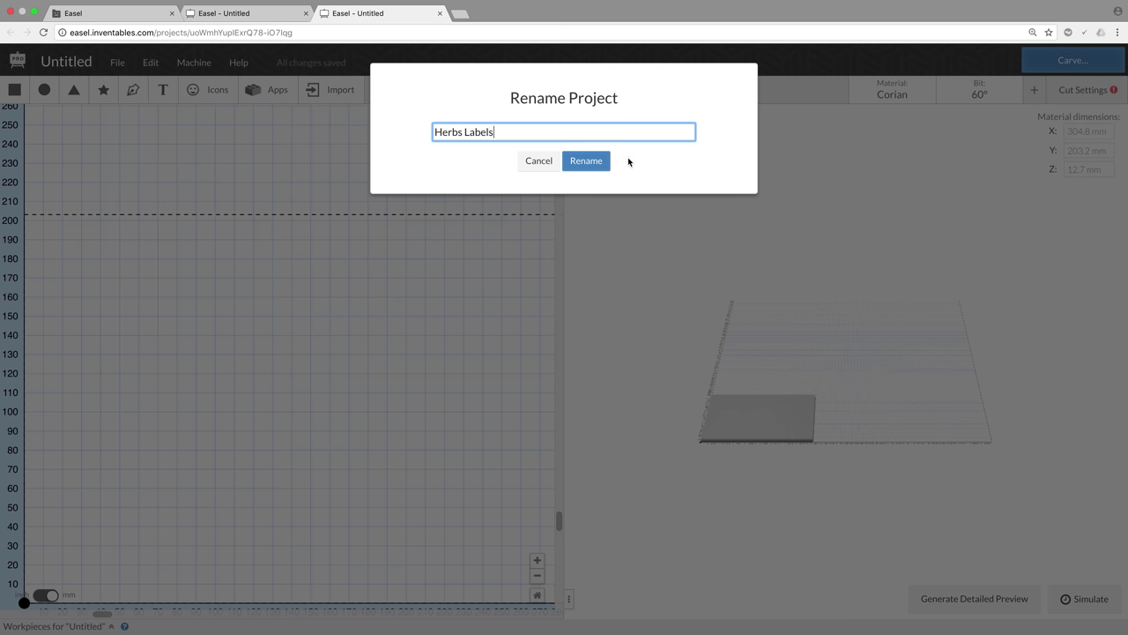
{"action": "left_click", "coordinate": [594, 156]}
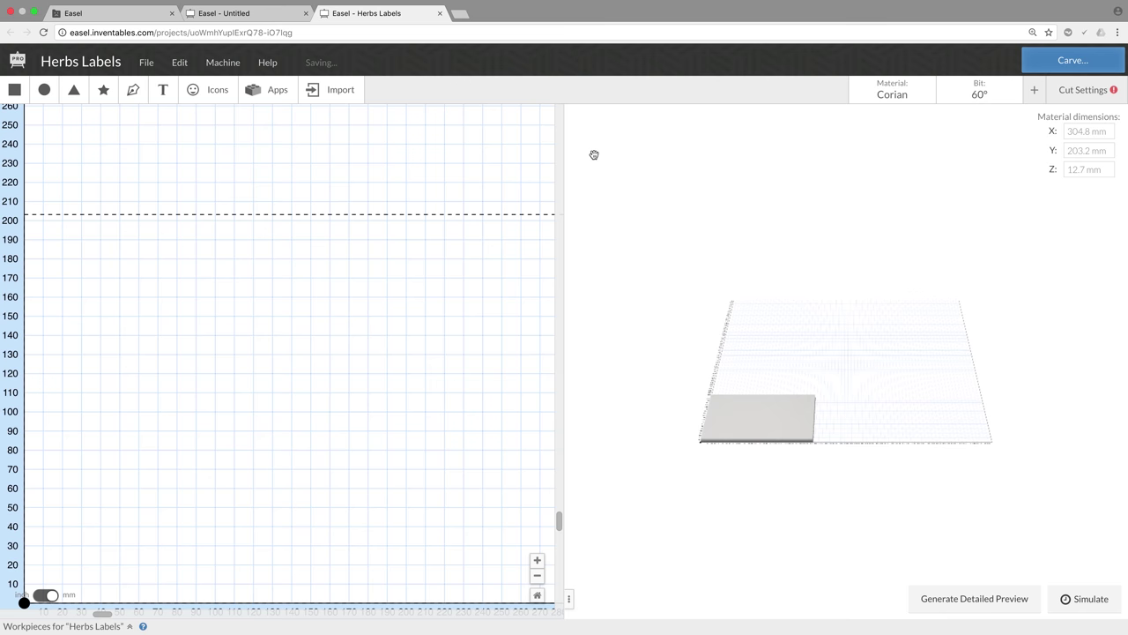
Step: Confirm Corian as the material and set a custom 60° V-tip bit 0.25 in wide
{"action": "left_click", "coordinate": [892, 89]}
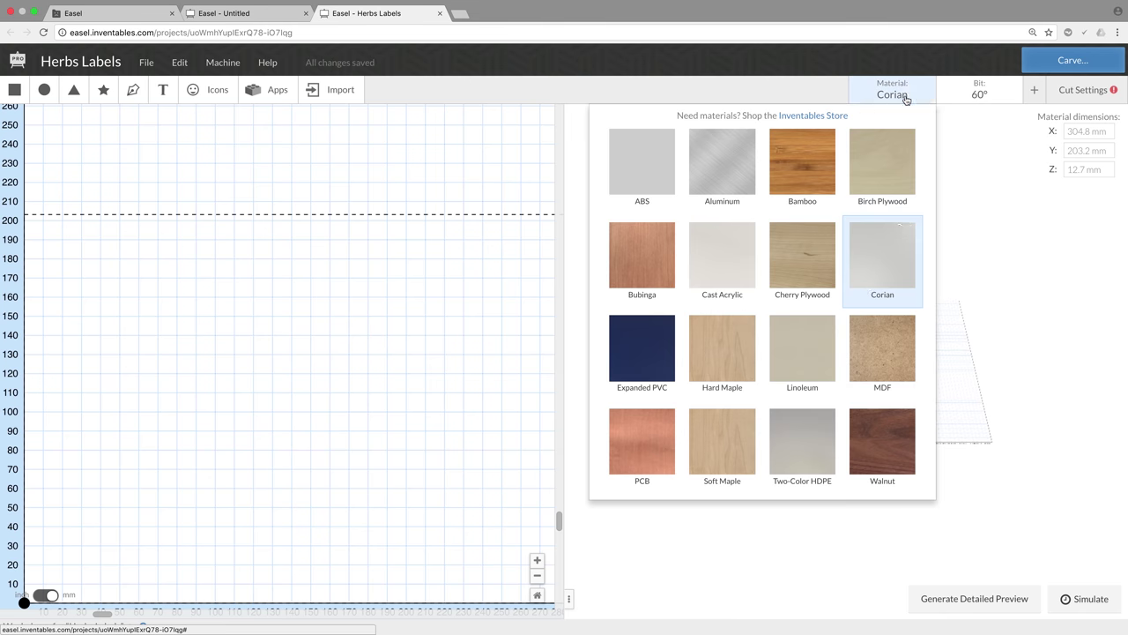
{"action": "left_click", "coordinate": [981, 91]}
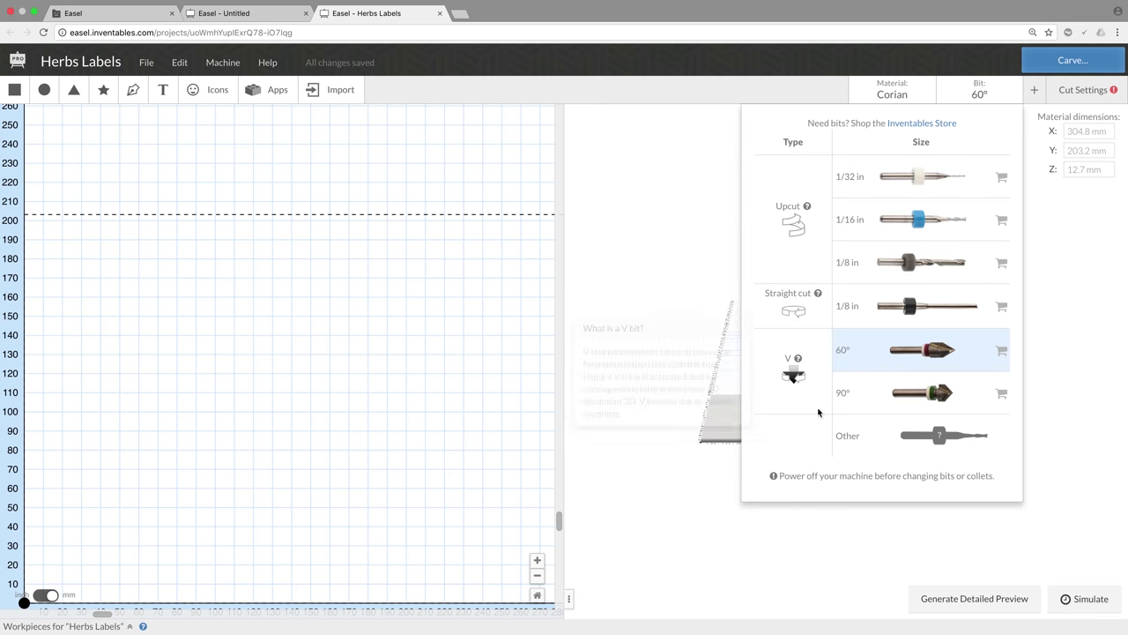
{"action": "mouse_move", "coordinate": [793, 373]}
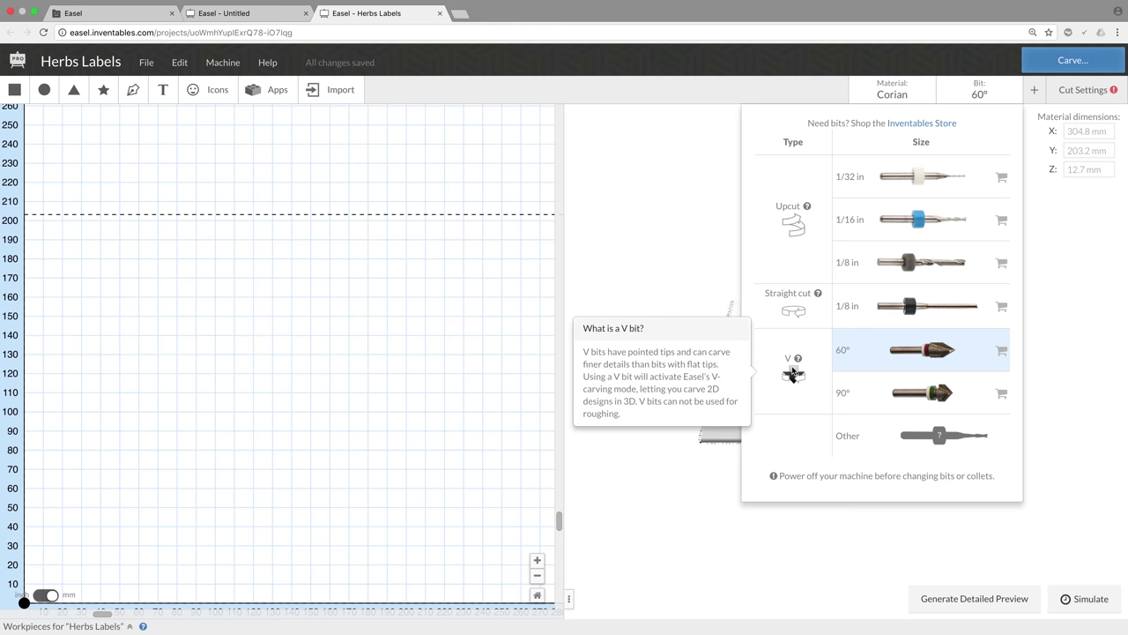
{"action": "left_click", "coordinate": [867, 448]}
{"action": "left_click", "coordinate": [775, 434]}
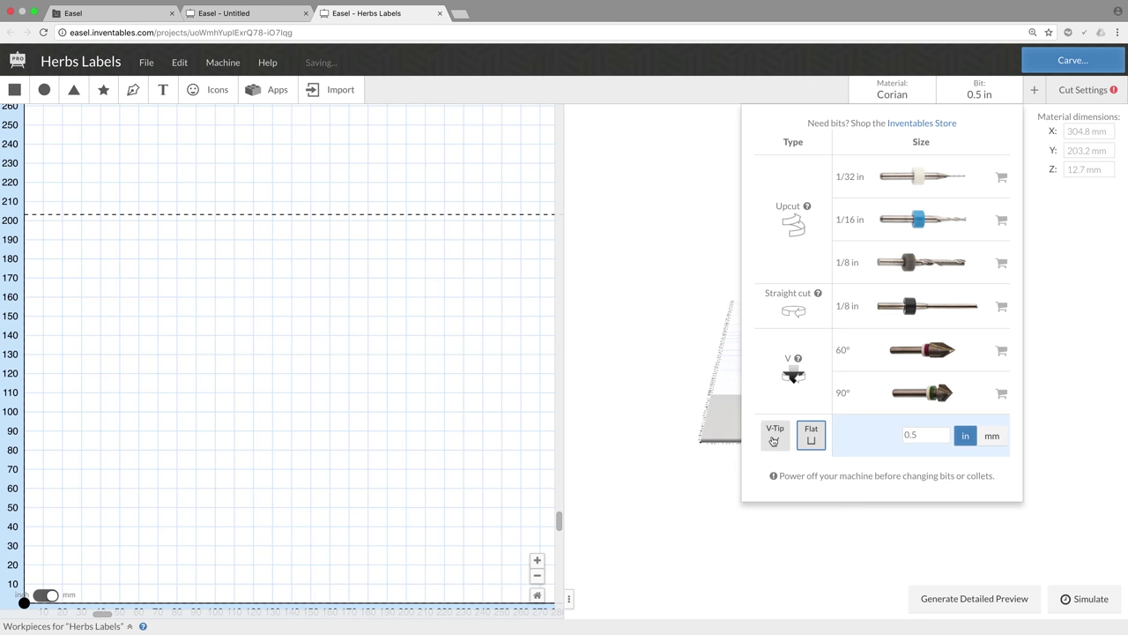
{"action": "double_click", "coordinate": [908, 438]}
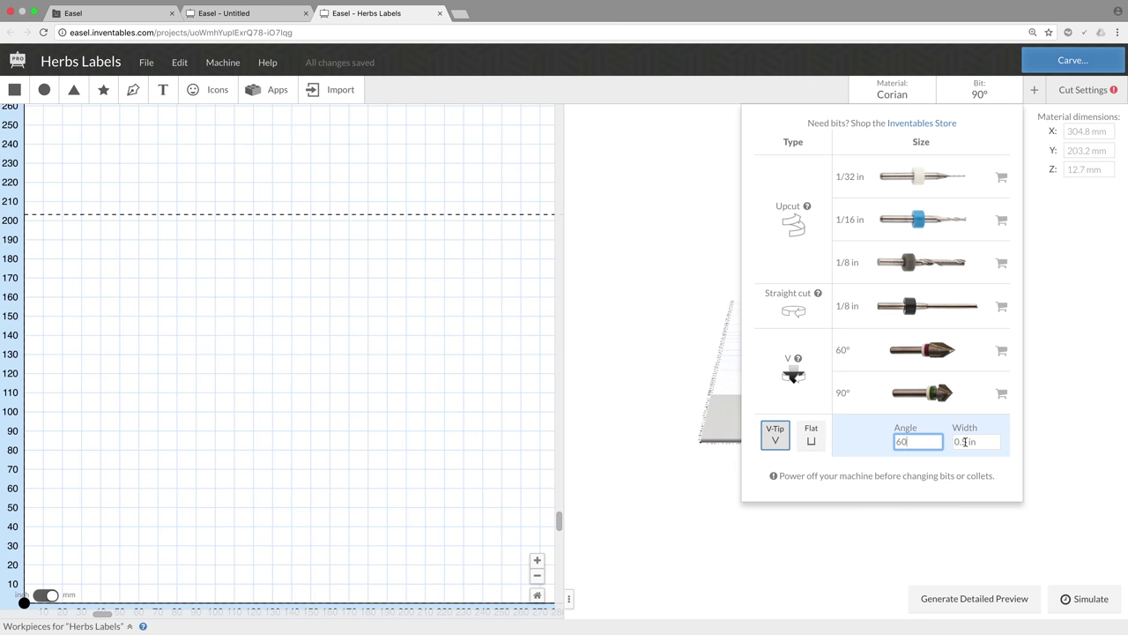
{"action": "left_click", "coordinate": [965, 442]}
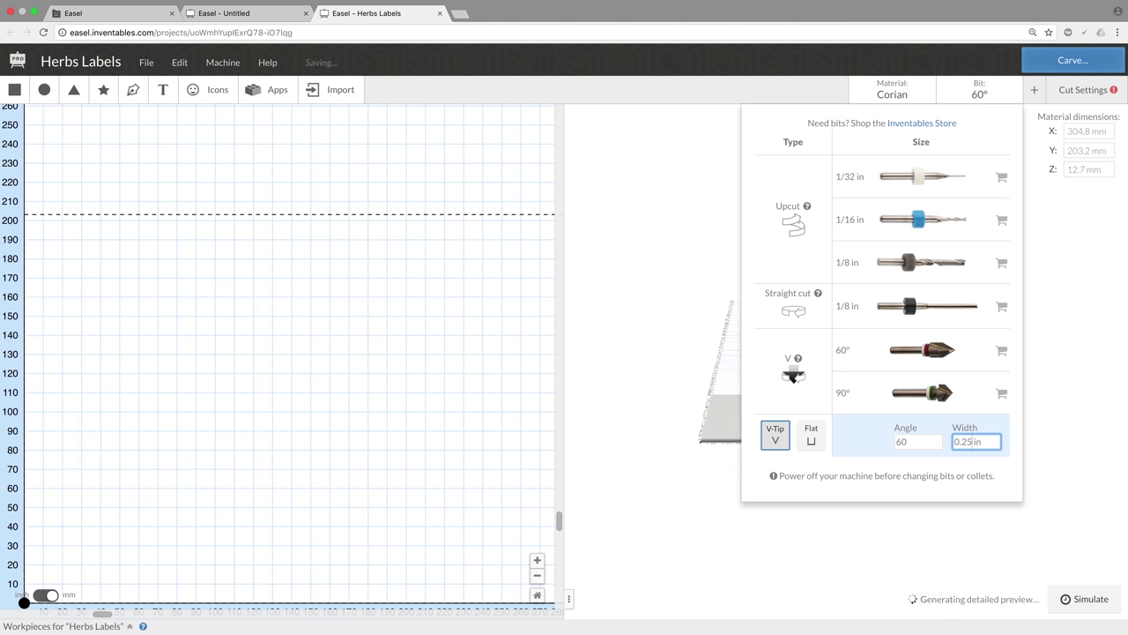
{"action": "left_click", "coordinate": [1059, 452]}
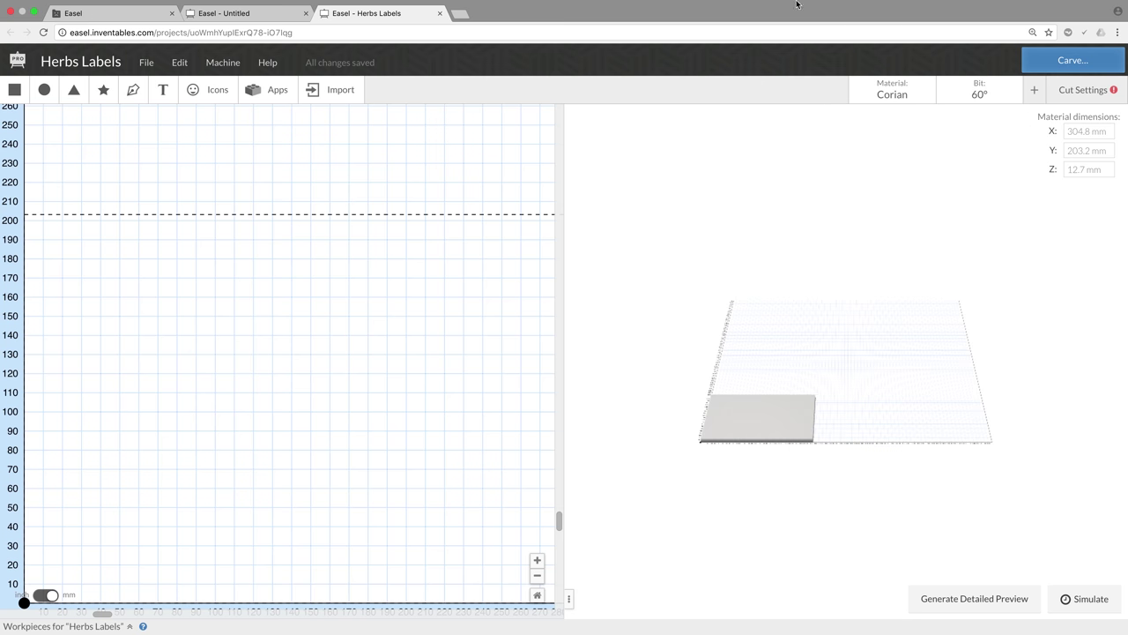
{"action": "left_click", "coordinate": [980, 92]}
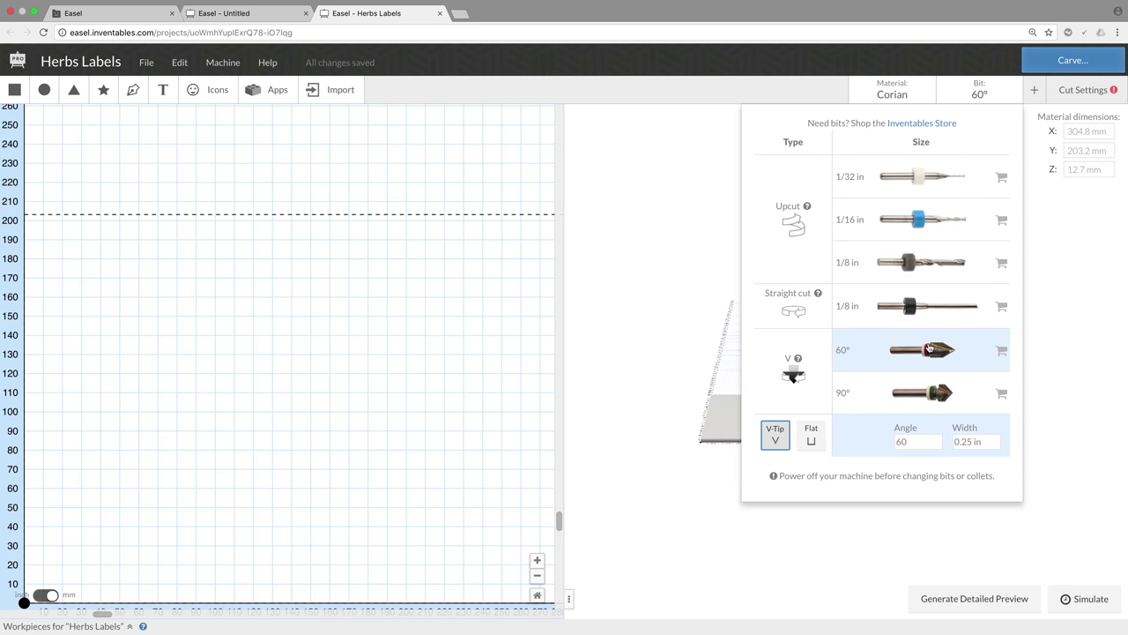
{"action": "left_click", "coordinate": [1077, 337]}
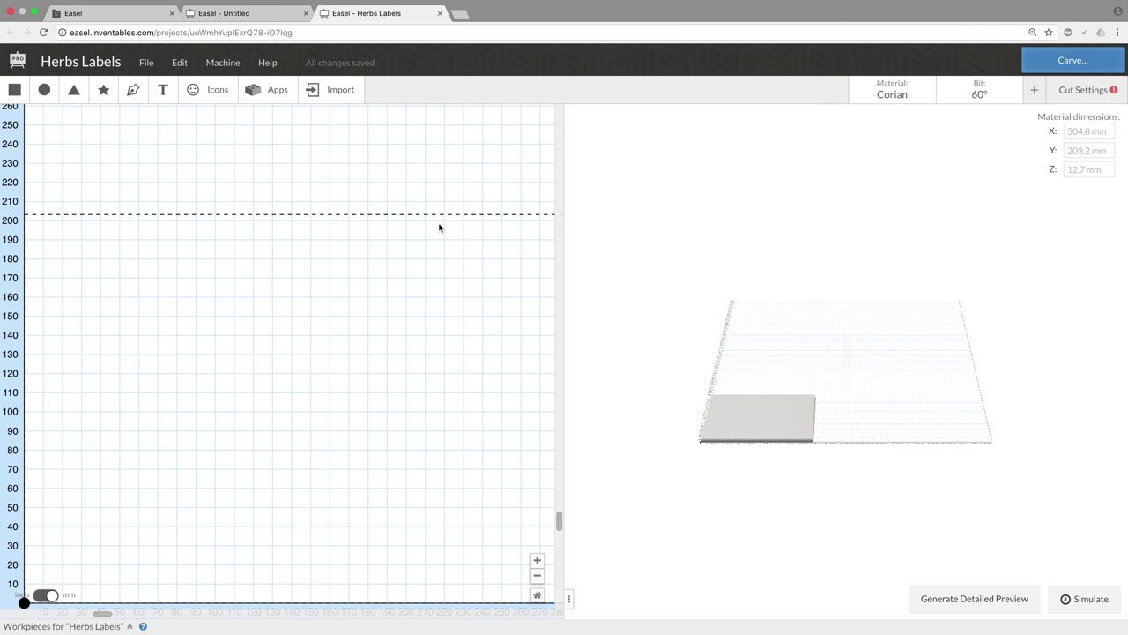
Step: Zoom out on the canvas and add a 70 mm square
{"action": "left_click", "coordinate": [537, 575]}
{"action": "left_click_drag", "start_coordinate": [568, 598], "coordinate": [639, 599]}
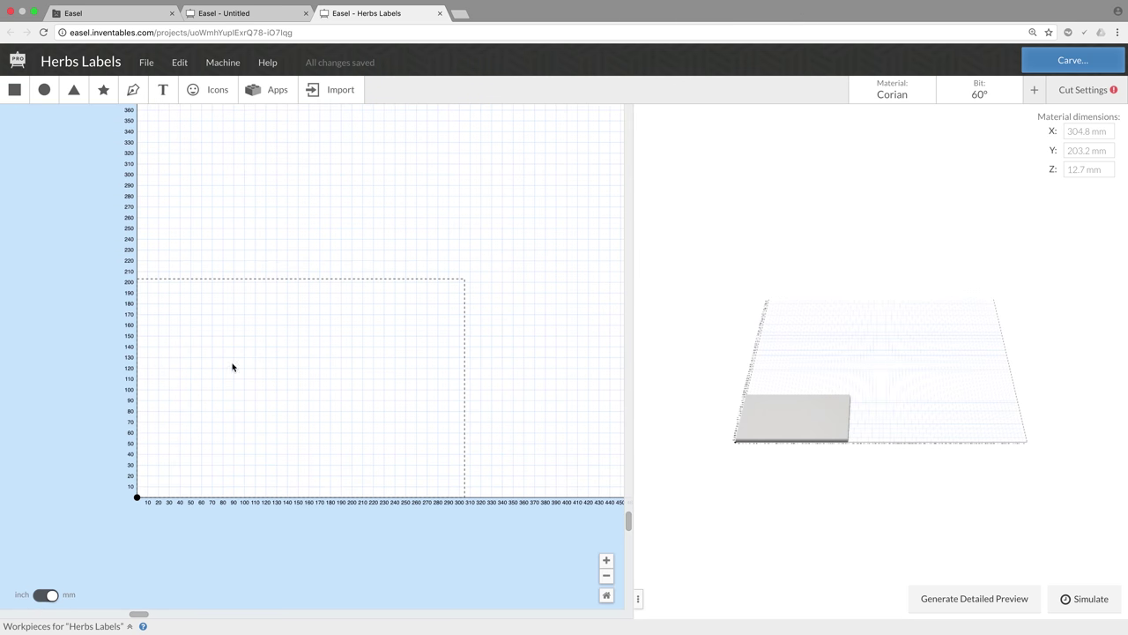
{"action": "left_click", "coordinate": [607, 561]}
{"action": "left_click", "coordinate": [607, 575]}
{"action": "left_click", "coordinate": [607, 575]}
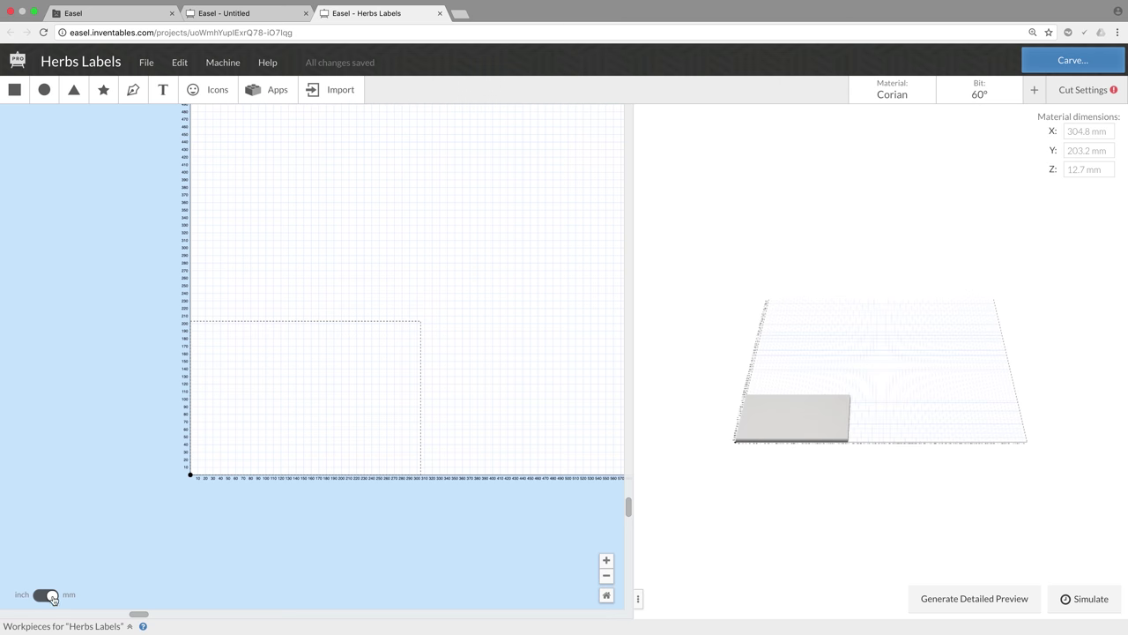
{"action": "left_click", "coordinate": [14, 89]}
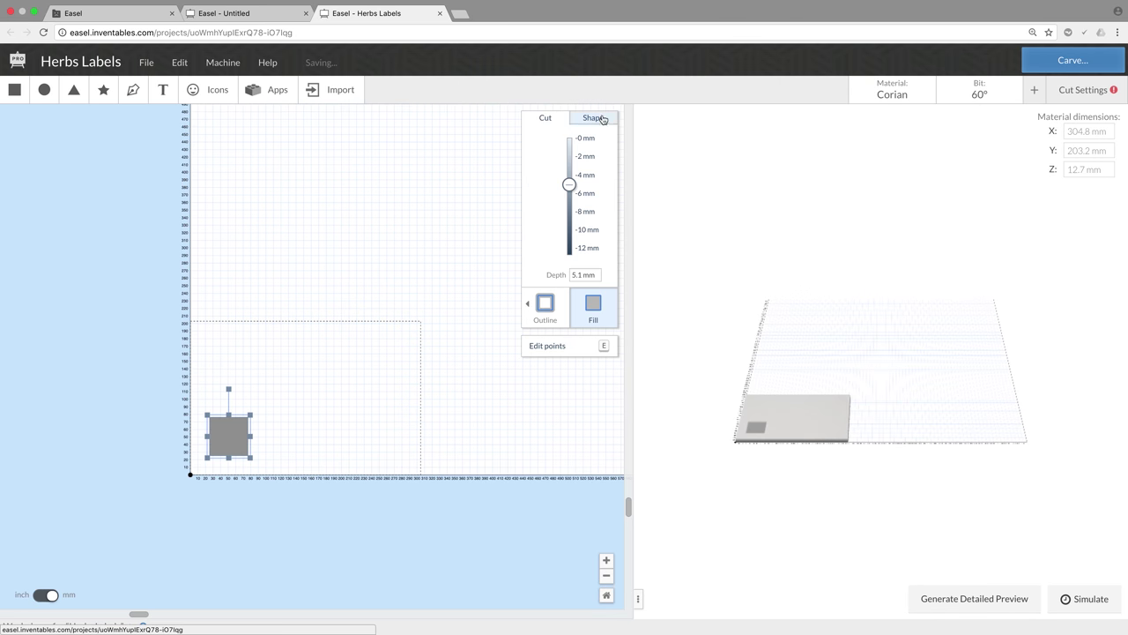
{"action": "left_click", "coordinate": [594, 117]}
{"action": "left_click", "coordinate": [542, 202]}
{"action": "type", "text": "70"}
{"action": "key", "text": "Return"}
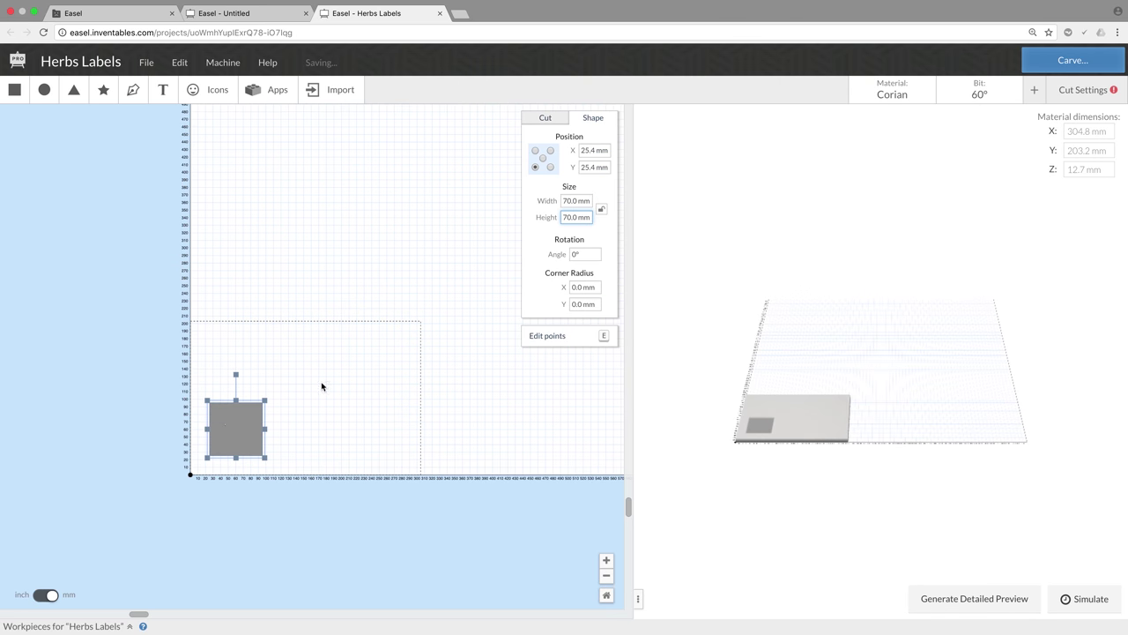
{"action": "key", "text": "ctrl+v"}
Step: Add a 25 mm circle on top of the square and change its cut depth
{"action": "type", "text": "25"}
{"action": "key", "text": "Tab"}
{"action": "type", "text": "25"}
{"action": "key", "text": "Return"}
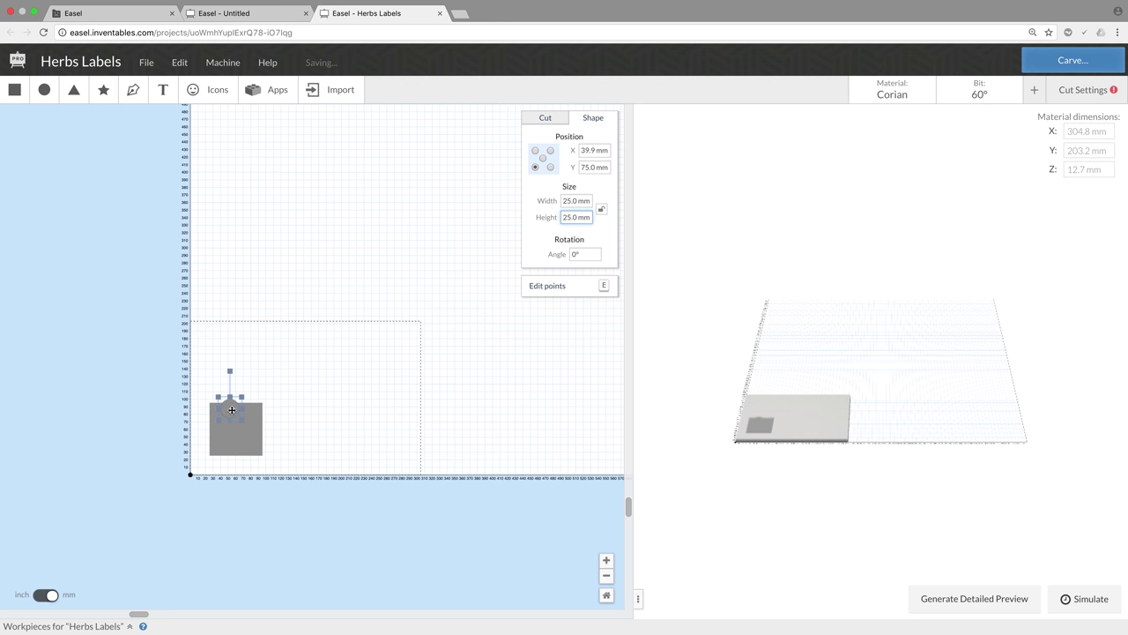
{"action": "left_click", "coordinate": [606, 560]}
{"action": "left_click", "coordinate": [606, 560]}
{"action": "left_click", "coordinate": [545, 117]}
{"action": "left_click", "coordinate": [569, 186]}
Step: Add a 9 mm screw-hole circle and move it inside the large circle
{"action": "left_click", "coordinate": [44, 89]}
{"action": "left_click", "coordinate": [575, 201]}
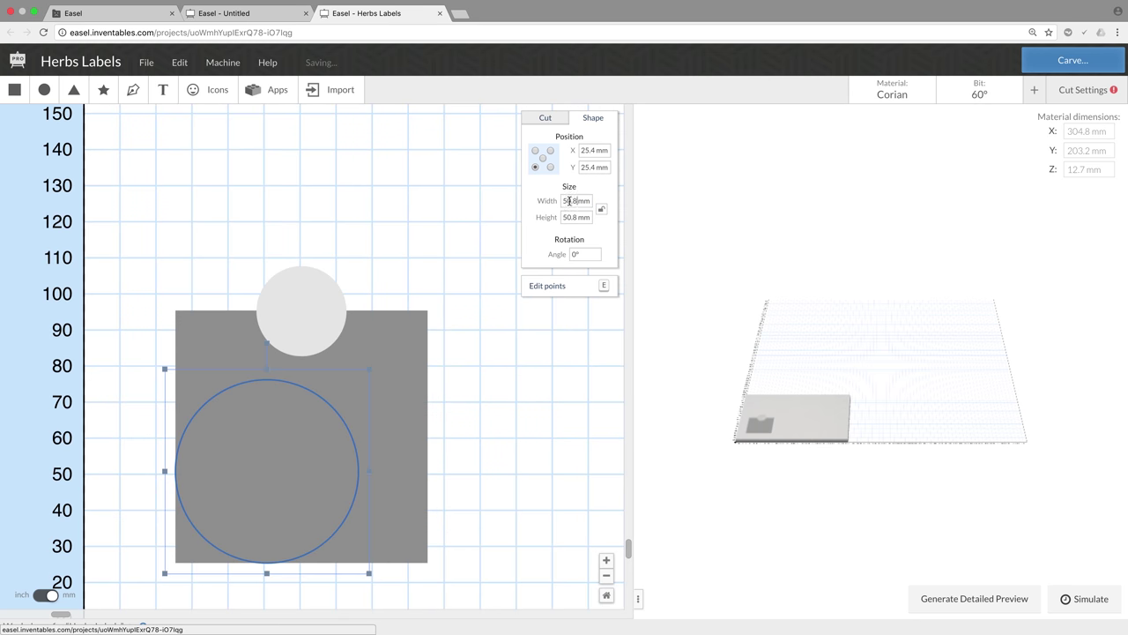
{"action": "type", "text": "25"}
{"action": "key", "text": "Tab"}
{"action": "type", "text": "25"}
{"action": "key", "text": "Return"}
{"action": "left_click_drag", "start_coordinate": [189, 542], "coordinate": [299, 310]}
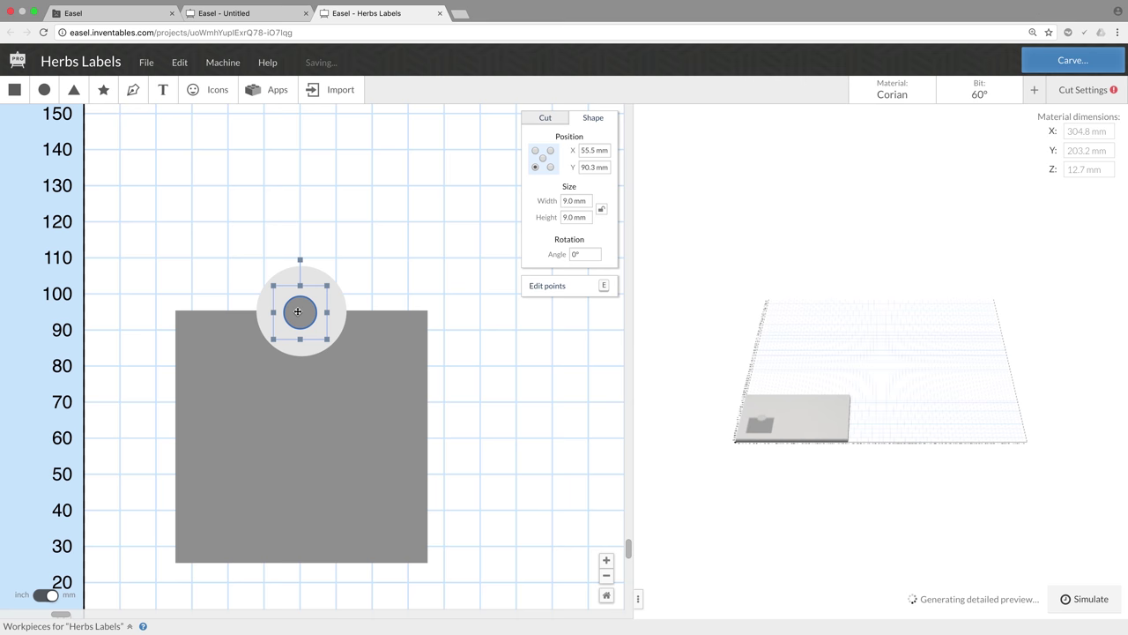
Step: Centre the hole on the 25 mm circle, then select the circle and square together
{"action": "key", "text": "ctrl+a"}
{"action": "left_click", "coordinate": [311, 298]}
{"action": "left_click", "coordinate": [317, 276], "text": "shift"}
{"action": "left_click", "coordinate": [74, 121]}
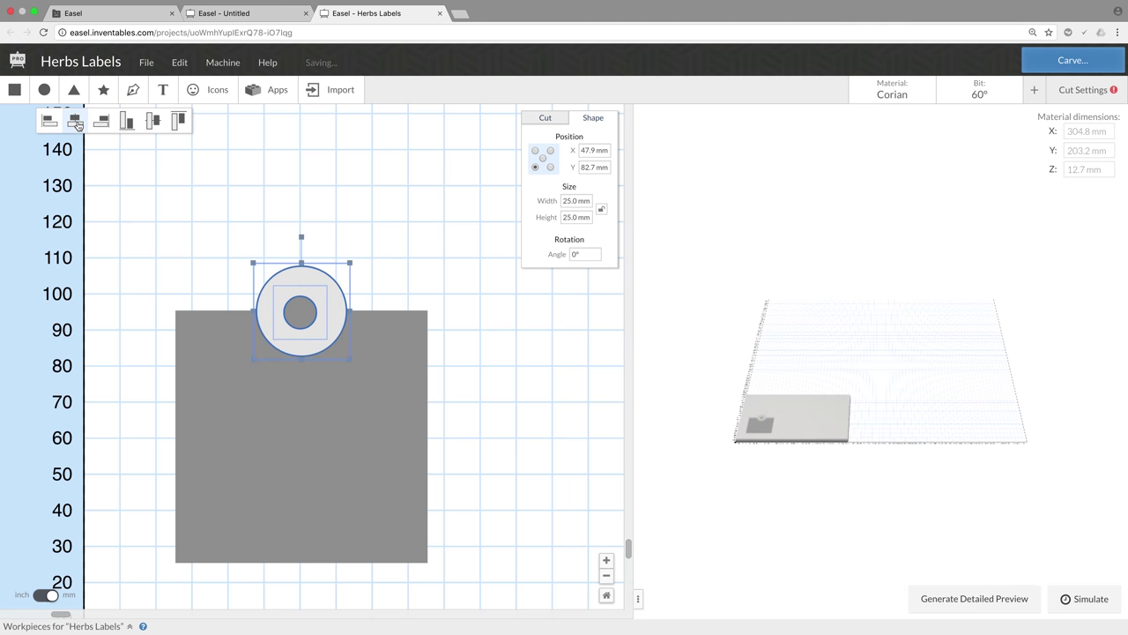
{"action": "left_click", "coordinate": [152, 120]}
{"action": "left_click", "coordinate": [346, 292]}
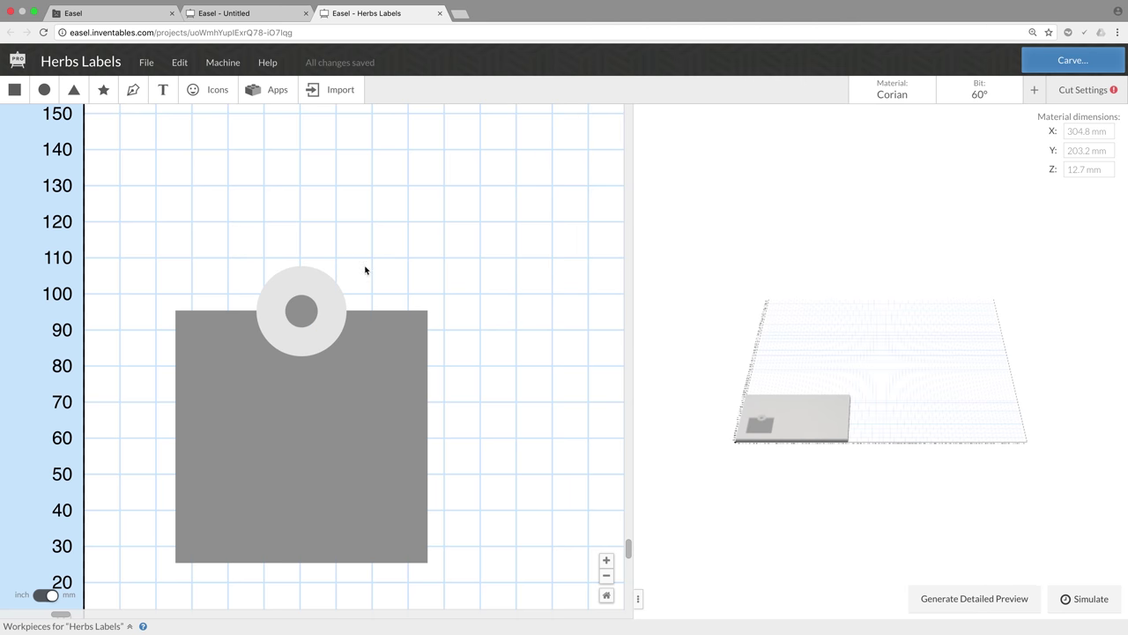
{"action": "left_click", "coordinate": [327, 318]}
{"action": "left_click", "coordinate": [384, 326], "text": "shift"}
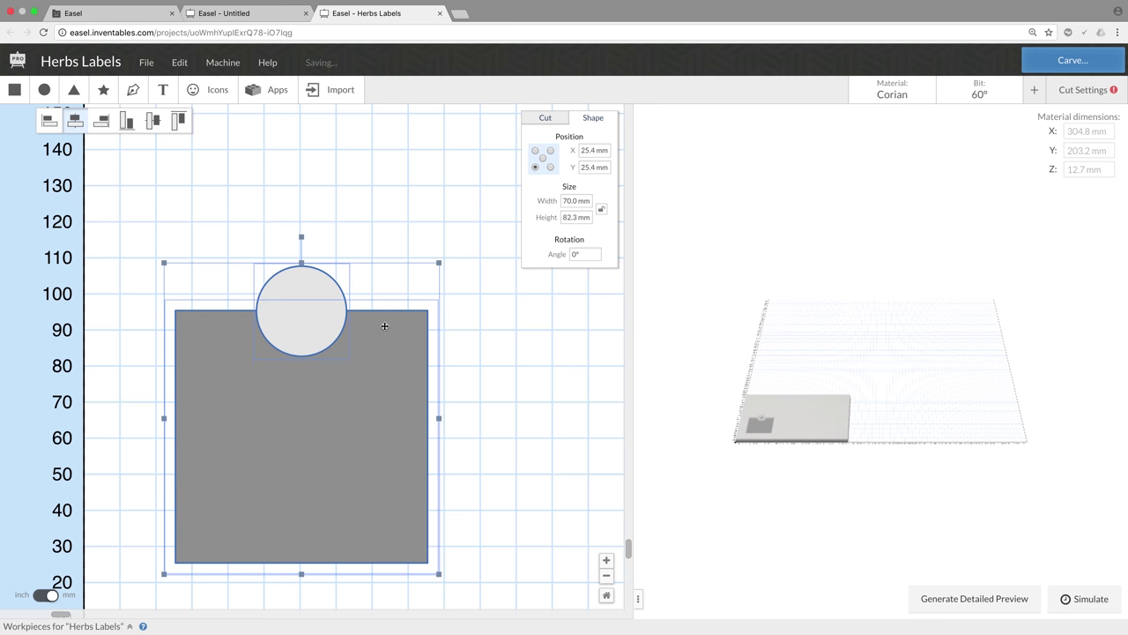
Step: Merge the circle and square into a single tag shape
{"action": "right_click", "coordinate": [391, 332]}
{"action": "left_click", "coordinate": [406, 368]}
{"action": "right_click", "coordinate": [405, 369]}
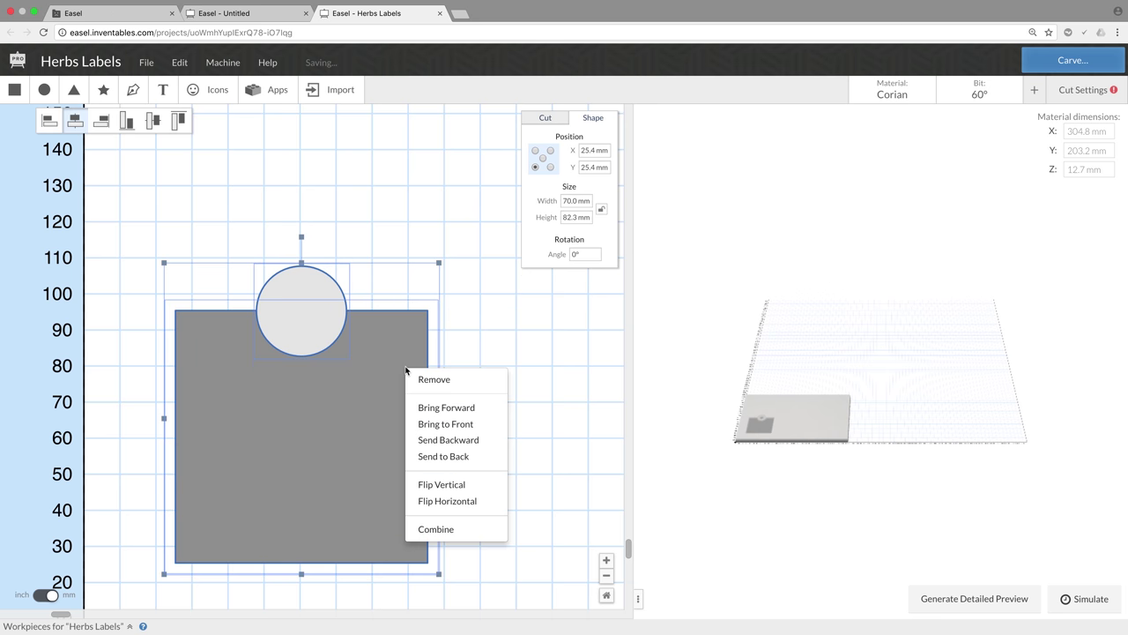
{"action": "left_click", "coordinate": [438, 530]}
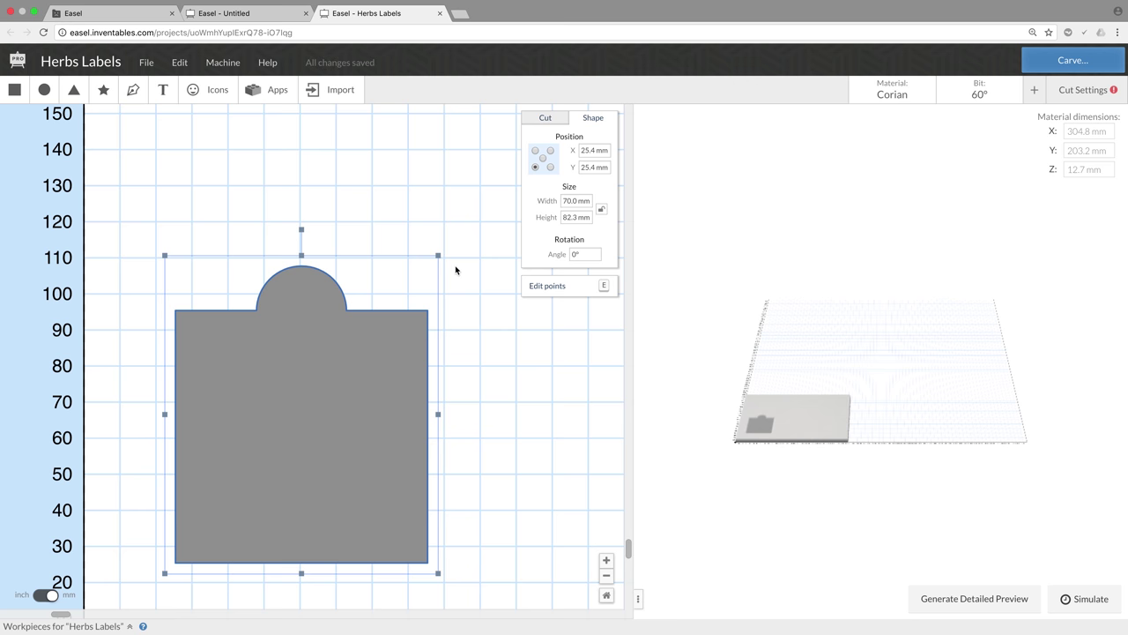
Step: Set the tag to an outline cut on the outside of its line
{"action": "left_click", "coordinate": [537, 120]}
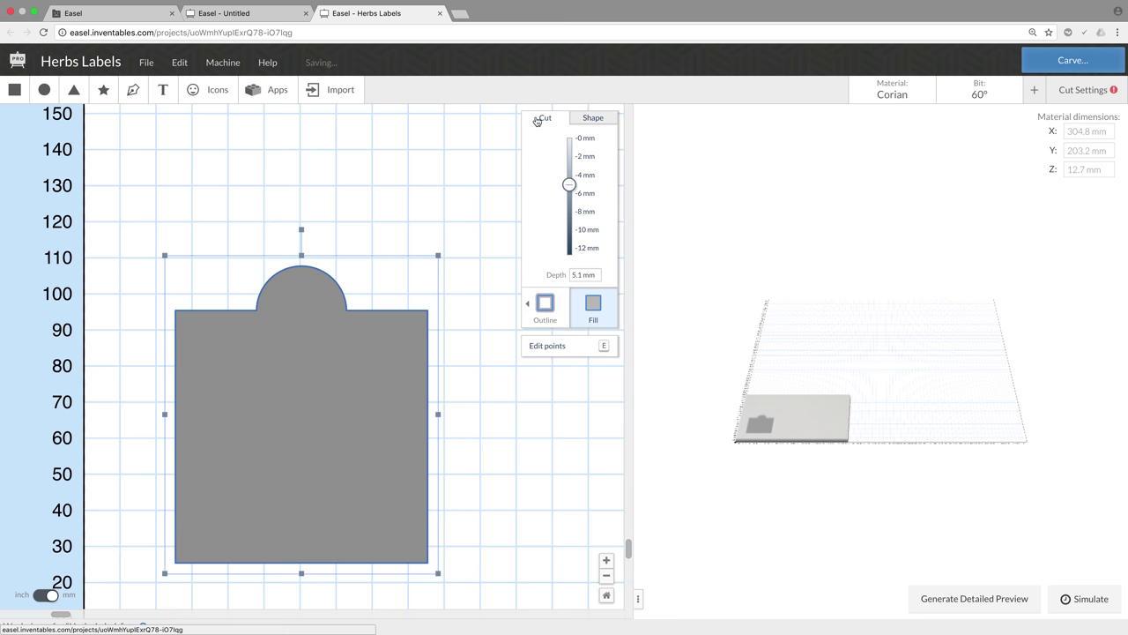
{"action": "left_click", "coordinate": [541, 302]}
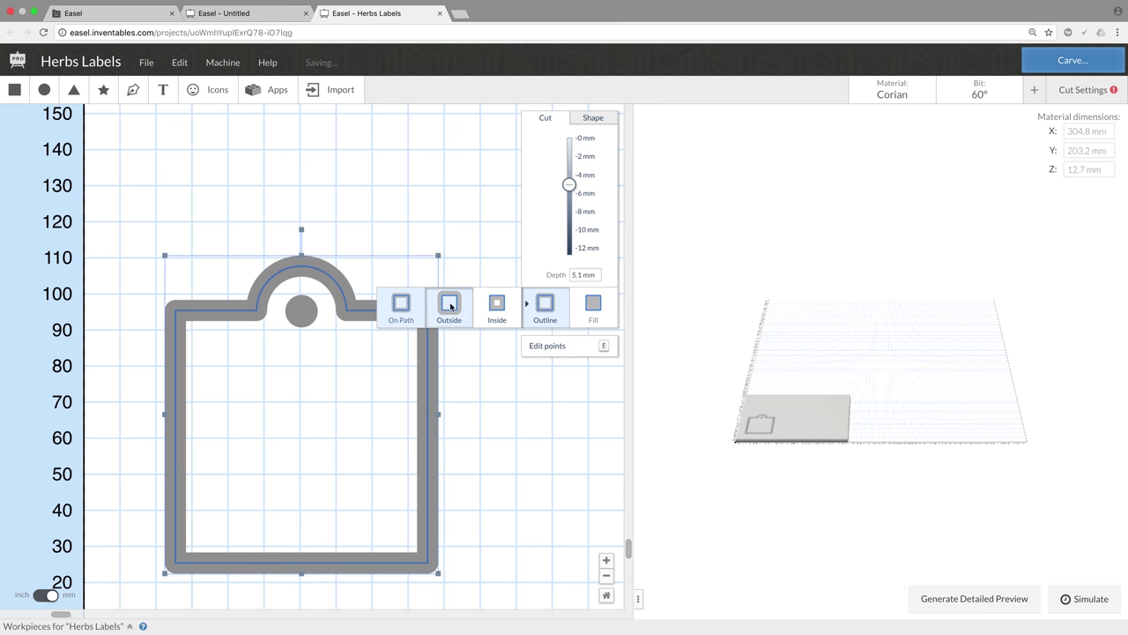
{"action": "left_click", "coordinate": [447, 305]}
{"action": "left_click", "coordinate": [414, 238]}
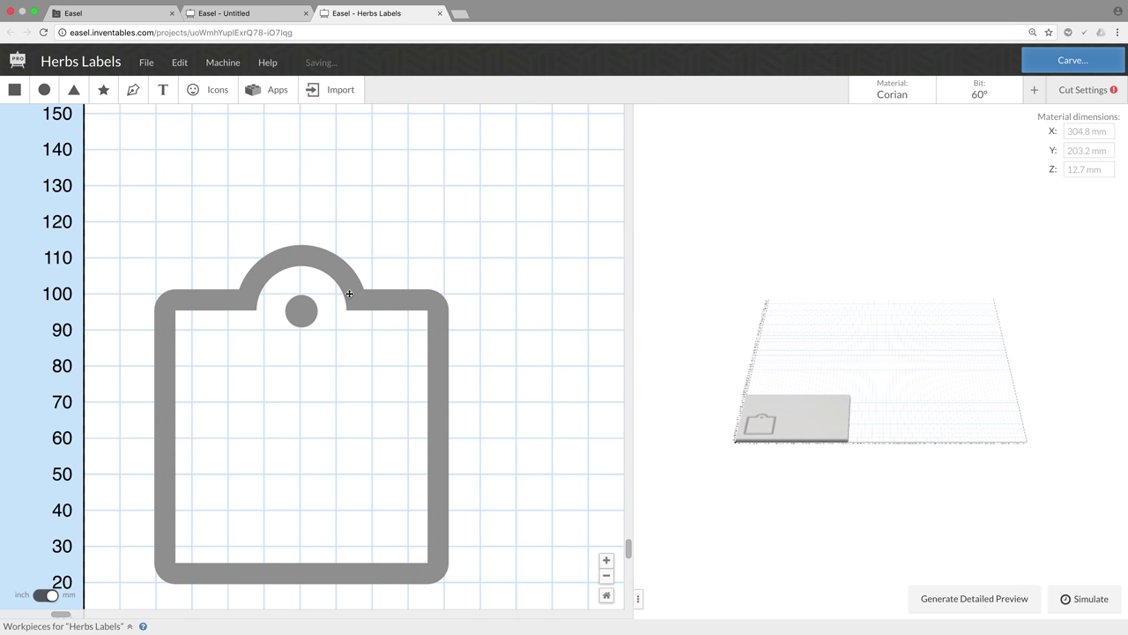
{"action": "left_click", "coordinate": [606, 574]}
{"action": "left_click", "coordinate": [340, 90]}
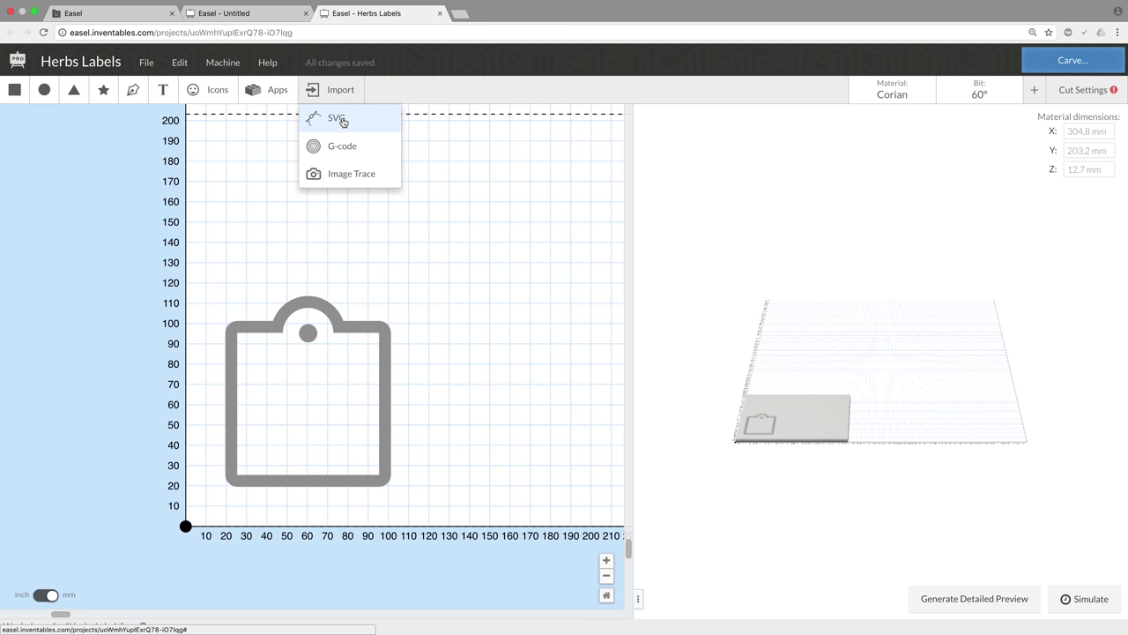
Step: Import the herb silhouettes SVG from the Herbs folder
{"action": "left_click", "coordinate": [341, 120]}
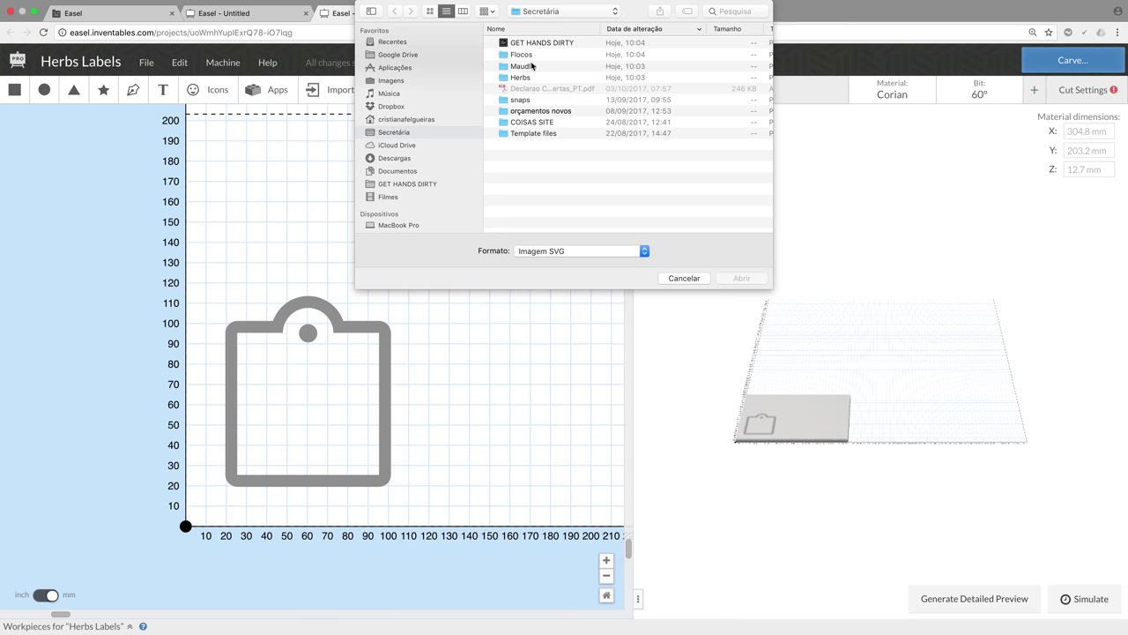
{"action": "double_click", "coordinate": [527, 78]}
{"action": "double_click", "coordinate": [531, 44]}
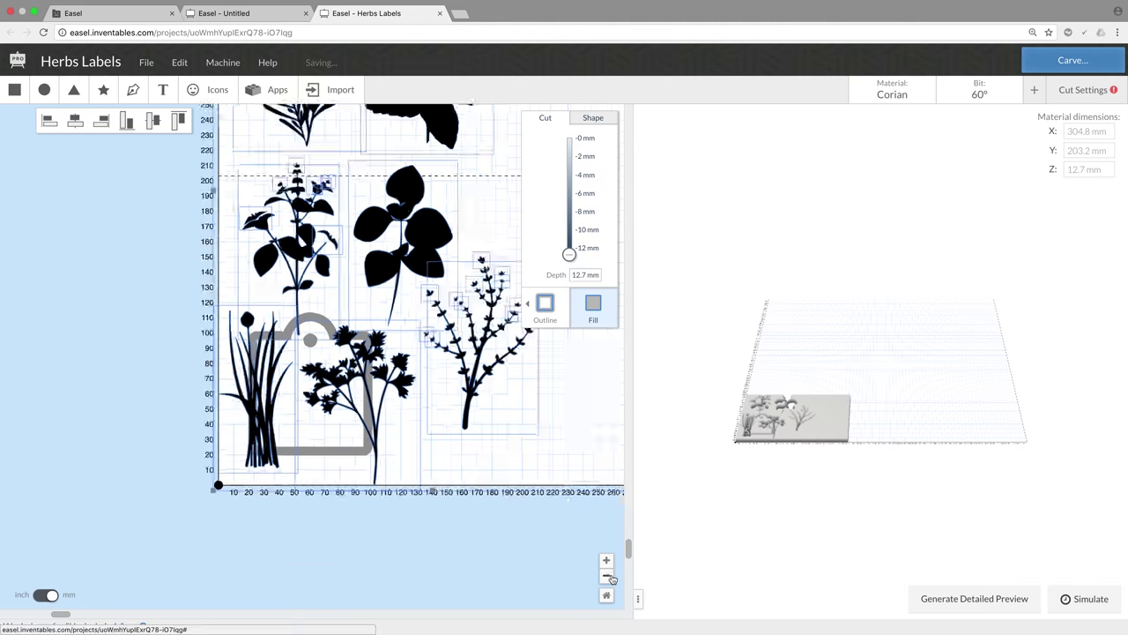
{"action": "left_click", "coordinate": [180, 326]}
Step: Spread the basil, flowering plant, chives and parsley around the board
{"action": "left_click_drag", "start_coordinate": [393, 347], "coordinate": [520, 215]}
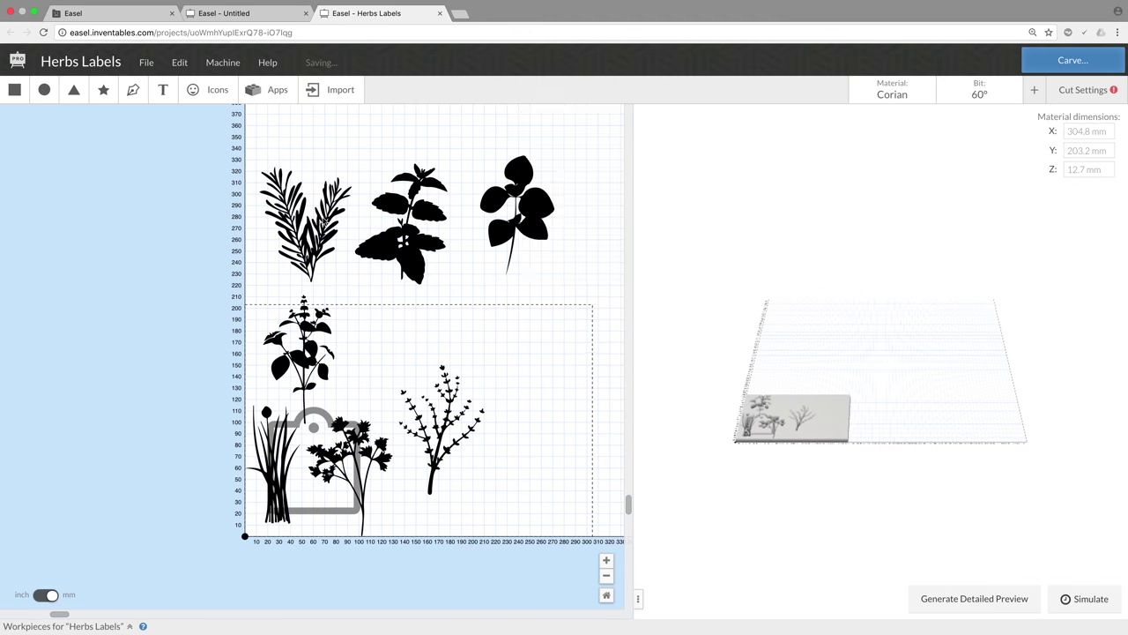
{"action": "left_click_drag", "start_coordinate": [309, 348], "coordinate": [348, 334]}
{"action": "left_click_drag", "start_coordinate": [273, 474], "coordinate": [561, 442]}
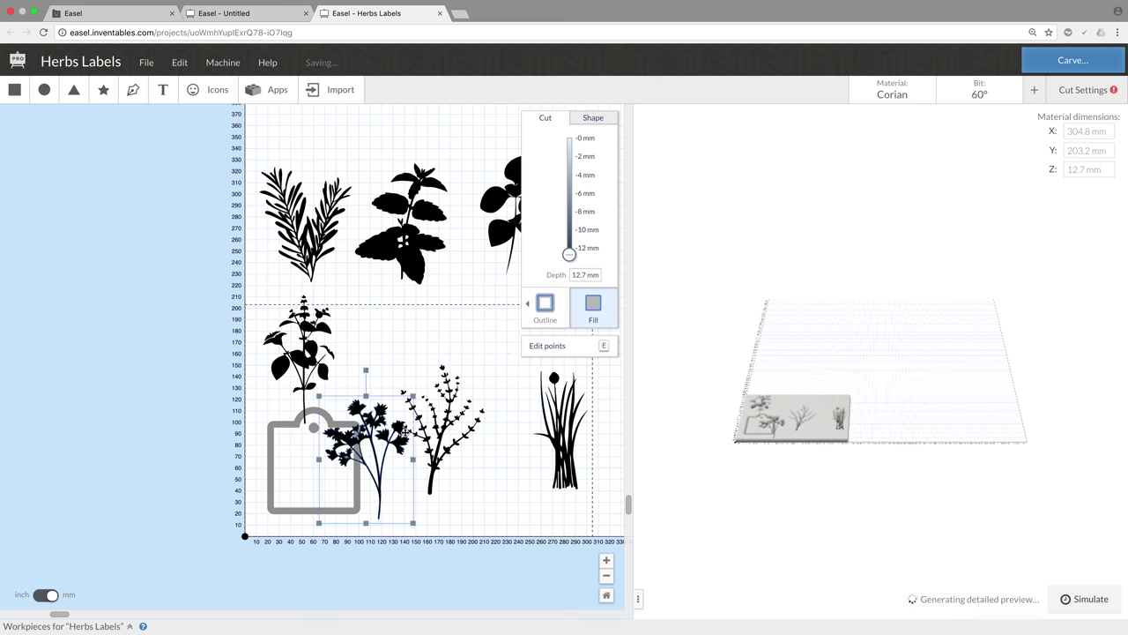
{"action": "left_click_drag", "start_coordinate": [350, 463], "coordinate": [492, 337]}
{"action": "left_click_drag", "start_coordinate": [560, 432], "coordinate": [621, 221]}
{"action": "left_click_drag", "start_coordinate": [390, 339], "coordinate": [595, 431]}
{"action": "left_click", "coordinate": [348, 411]}
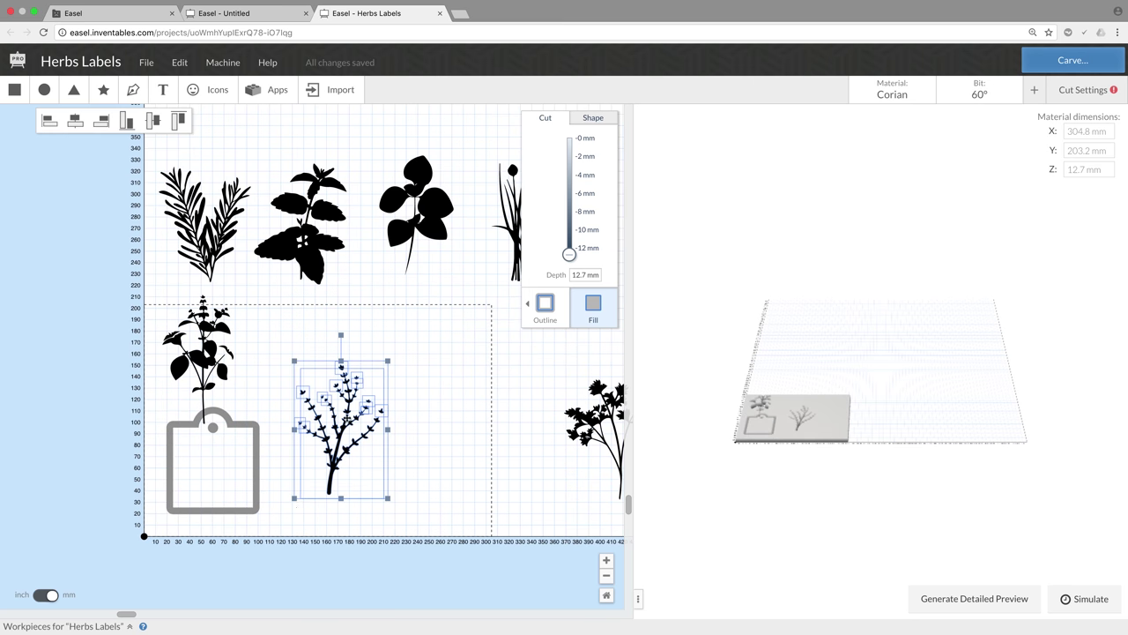
{"action": "key", "text": "Escape"}
{"action": "left_click_drag", "start_coordinate": [348, 411], "coordinate": [350, 405]}
Step: Send the basil to the back and move it right of the thyme
{"action": "left_click", "coordinate": [198, 353]}
{"action": "right_click", "coordinate": [210, 350]}
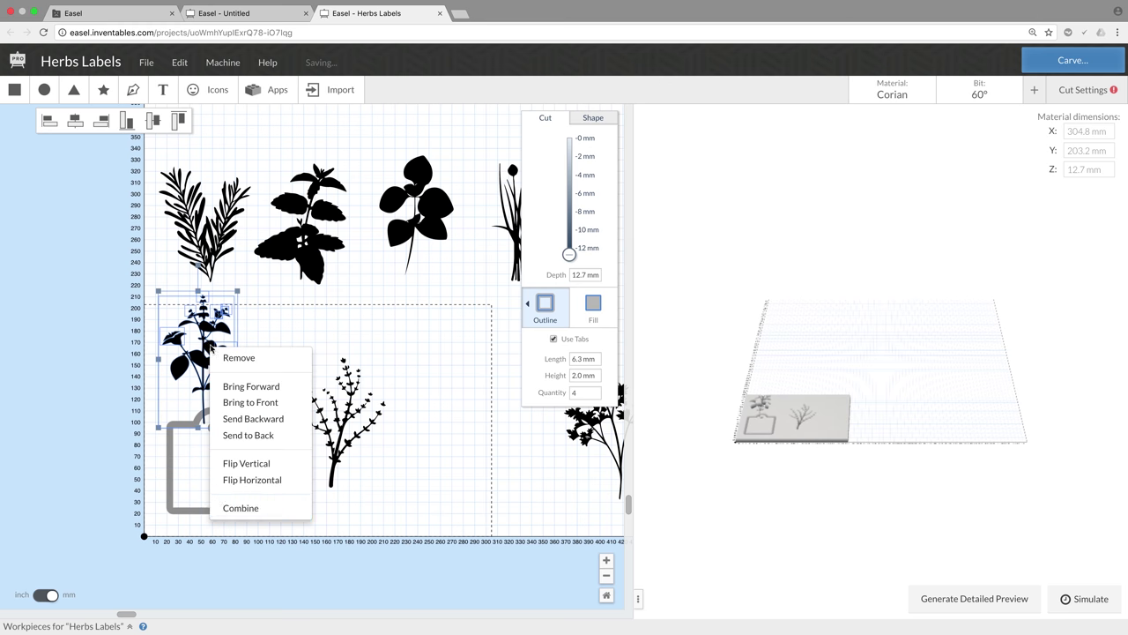
{"action": "left_click", "coordinate": [293, 439]}
{"action": "left_click_drag", "start_coordinate": [201, 352], "coordinate": [485, 402]}
{"action": "left_click", "coordinate": [399, 328]}
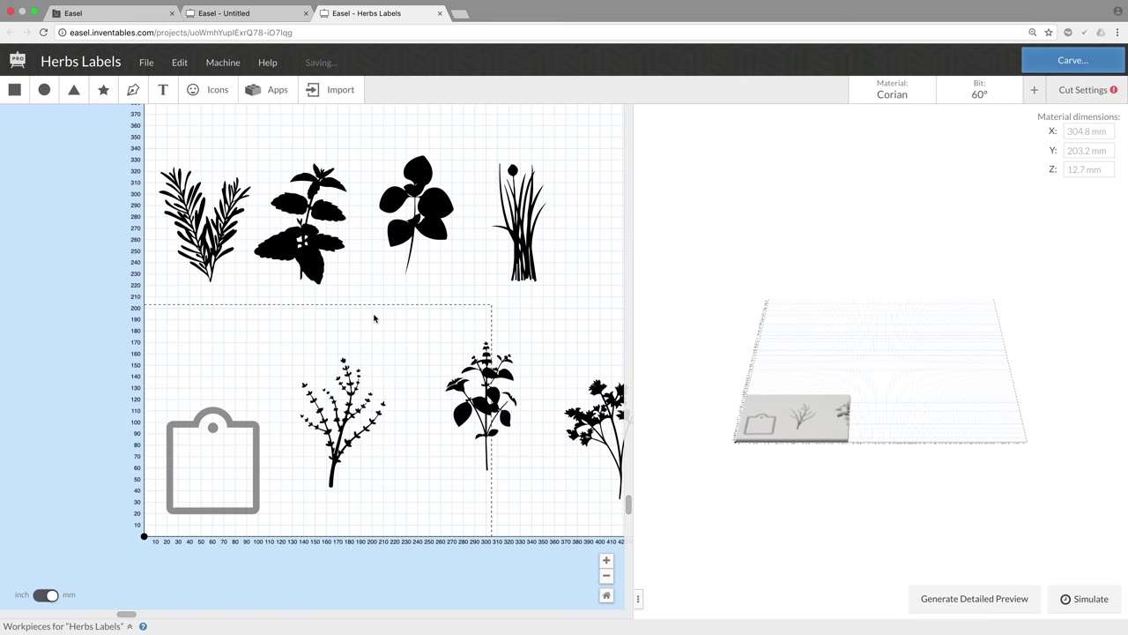
{"action": "scroll", "coordinate": [374, 318], "scroll_direction": "up", "scroll_amount": 2}
Step: Shrink the thyme sprig and place it inside the tag outline
{"action": "left_click", "coordinate": [370, 408]}
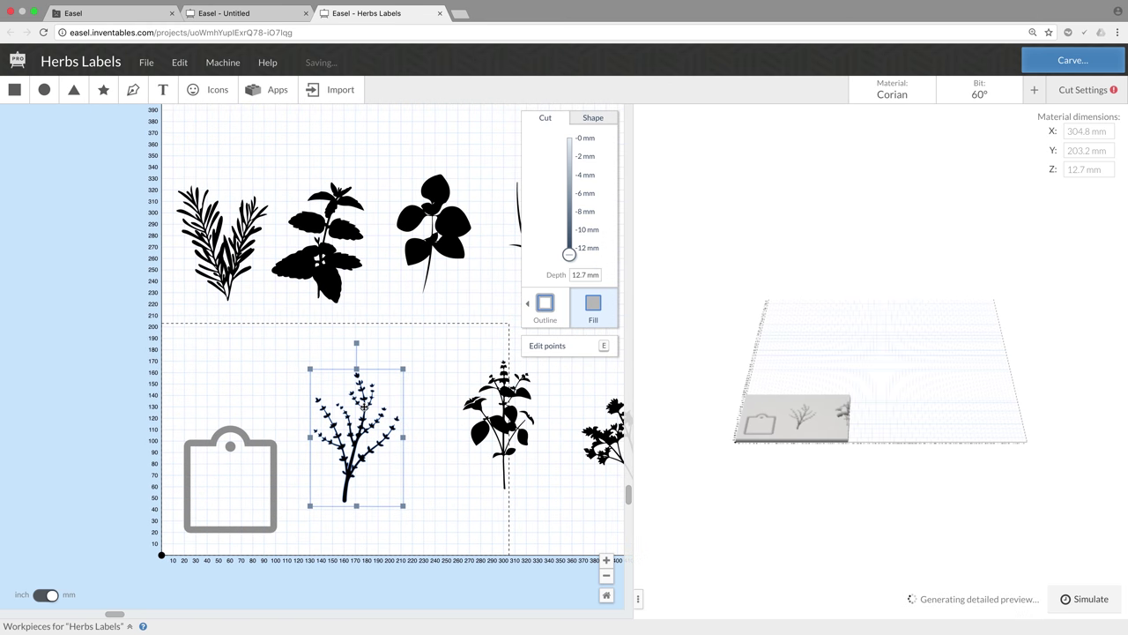
{"action": "left_click_drag", "start_coordinate": [405, 364], "coordinate": [346, 432]}
{"action": "left_click_drag", "start_coordinate": [327, 472], "coordinate": [233, 473]}
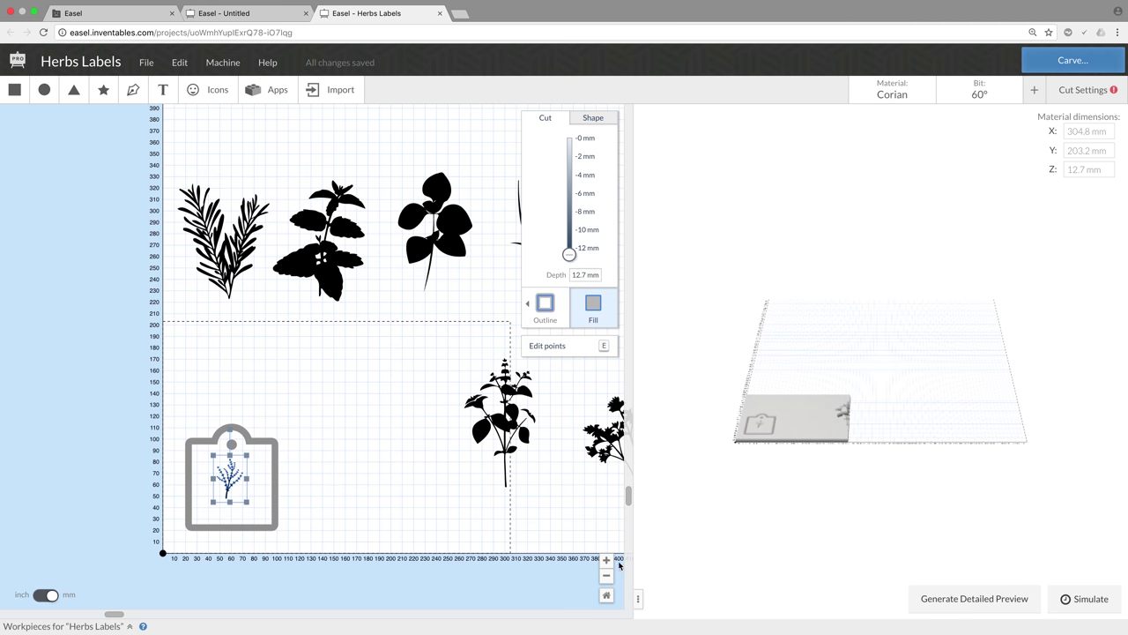
{"action": "scroll", "coordinate": [391, 427], "scroll_direction": "up", "scroll_amount": 5}
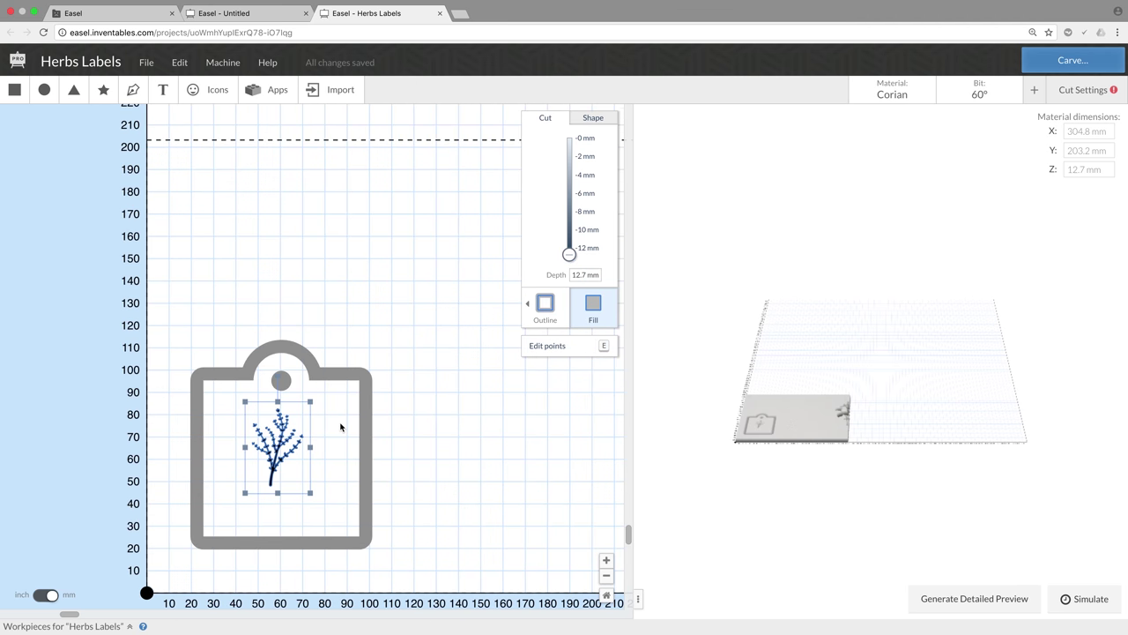
Step: Add the text 'Tomilho' in the Berkshire Swash font
{"action": "left_click", "coordinate": [349, 373]}
{"action": "left_click", "coordinate": [355, 238]}
{"action": "left_click", "coordinate": [164, 90]}
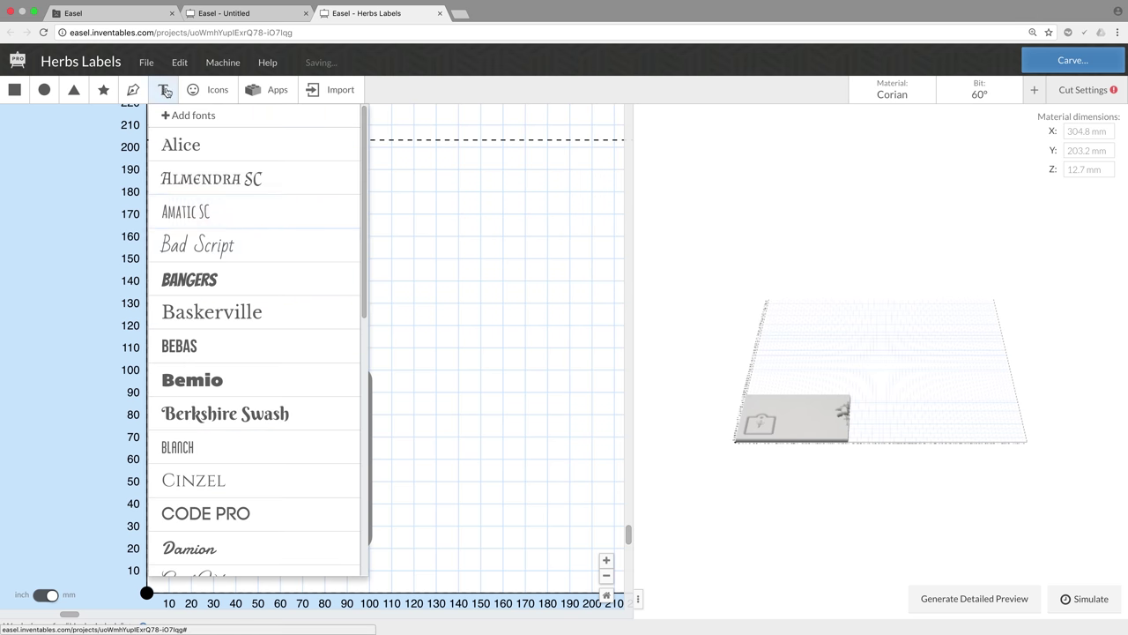
{"action": "scroll", "coordinate": [247, 214], "scroll_direction": "down", "scroll_amount": 5}
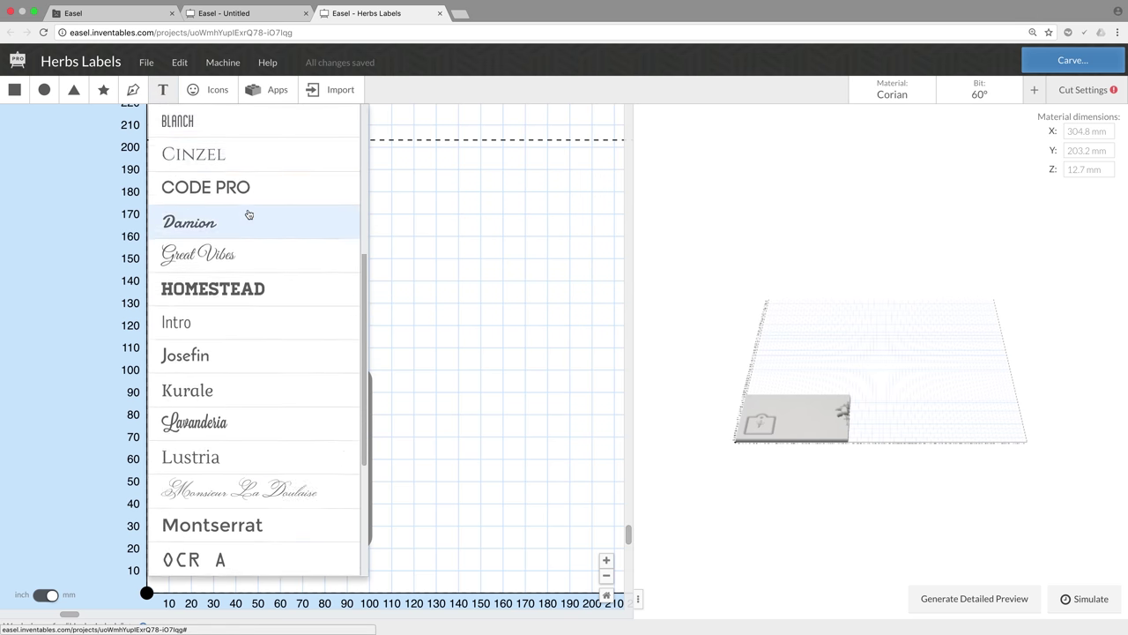
{"action": "scroll", "coordinate": [247, 215], "scroll_direction": "down", "scroll_amount": 3}
{"action": "scroll", "coordinate": [249, 216], "scroll_direction": "up", "scroll_amount": 5}
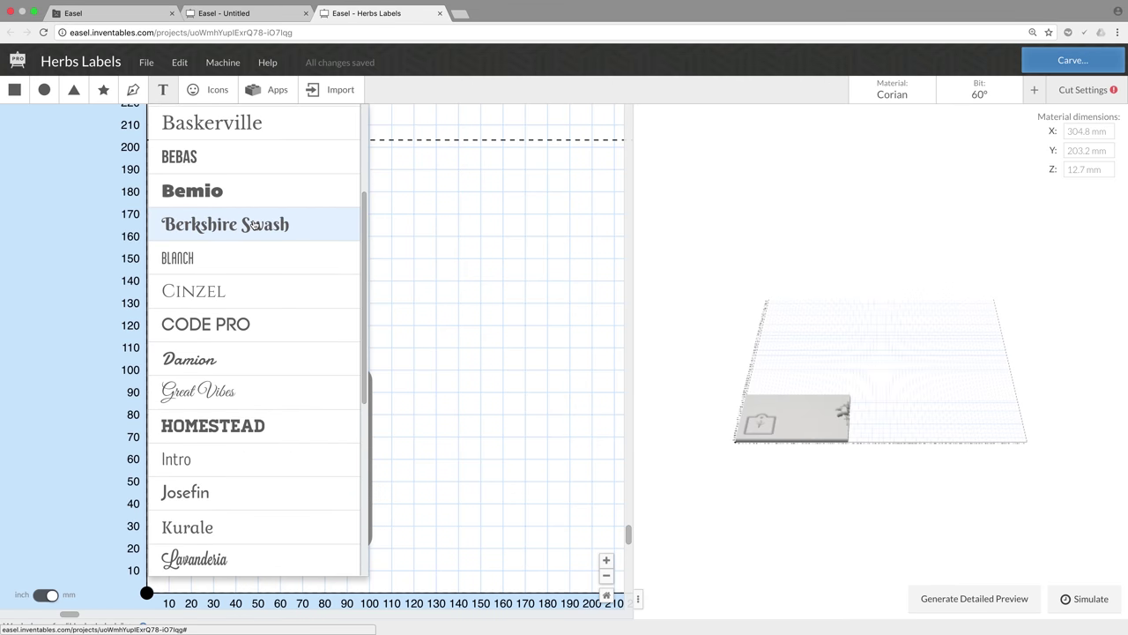
{"action": "scroll", "coordinate": [254, 224], "scroll_direction": "up", "scroll_amount": 2}
{"action": "left_click", "coordinate": [264, 304]}
{"action": "type", "text": "Tomilho"}
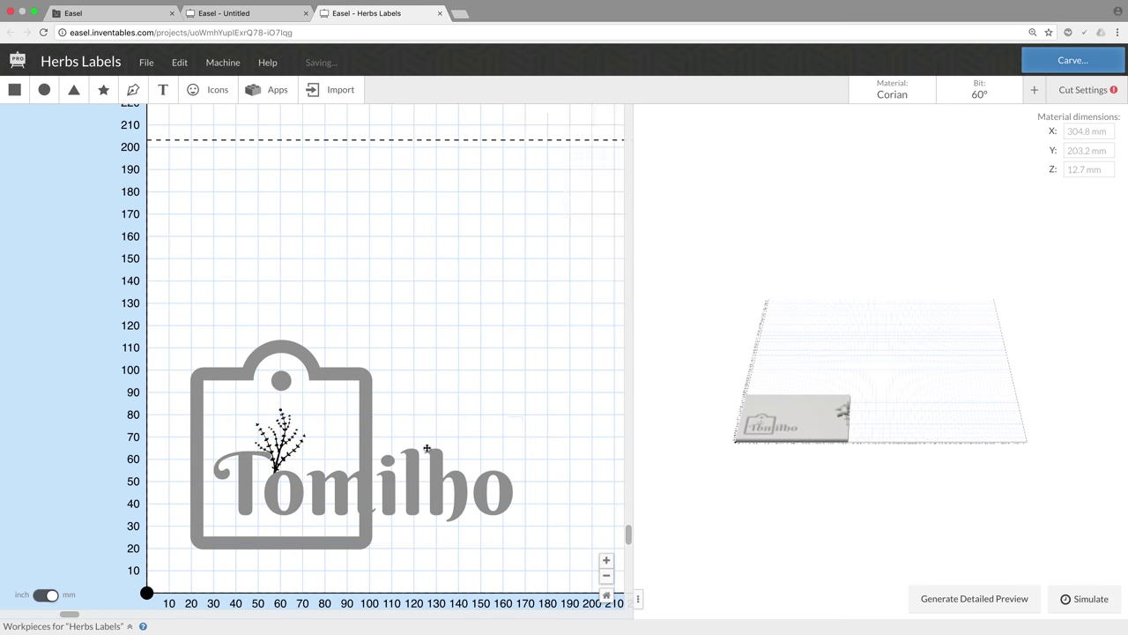
Step: Resize the Tomilho text to 13 mm high and move it into the tag
{"action": "left_click", "coordinate": [427, 449]}
{"action": "left_click_drag", "start_coordinate": [523, 412], "coordinate": [307, 491]}
{"action": "left_click_drag", "start_coordinate": [256, 516], "coordinate": [276, 508]}
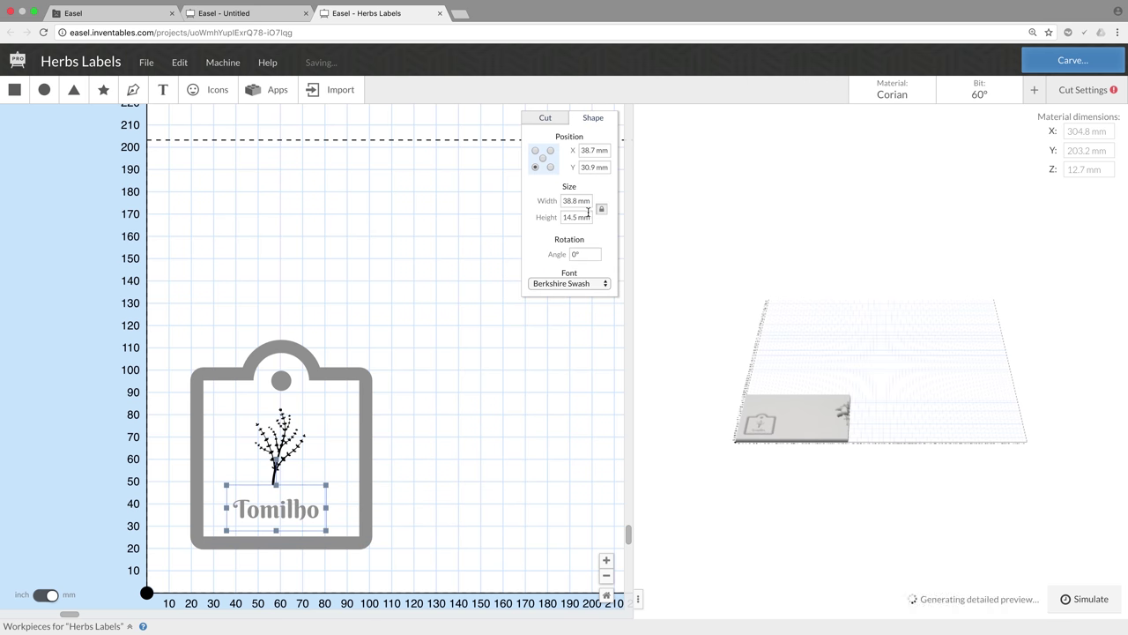
{"action": "double_click", "coordinate": [575, 217]}
{"action": "type", "text": "13"}
{"action": "key", "text": "Return"}
Step: Enlarge the thyme sprig slightly above the Tomilho text
{"action": "left_click", "coordinate": [374, 412]}
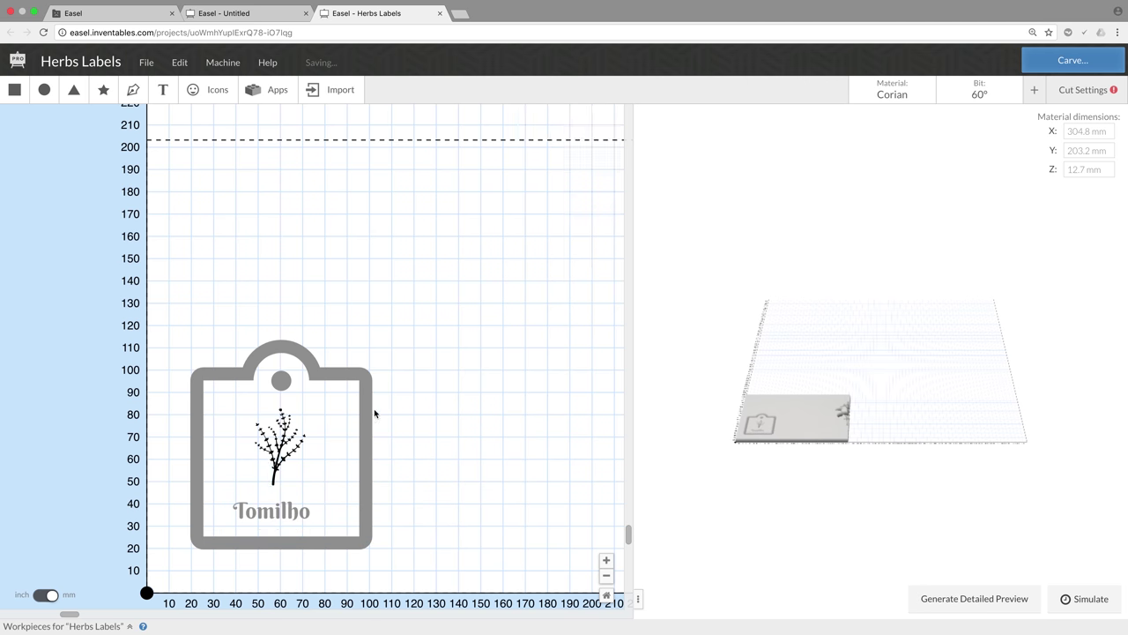
{"action": "key", "text": "super+a"}
{"action": "left_click", "coordinate": [380, 459]}
{"action": "left_click", "coordinate": [314, 401]}
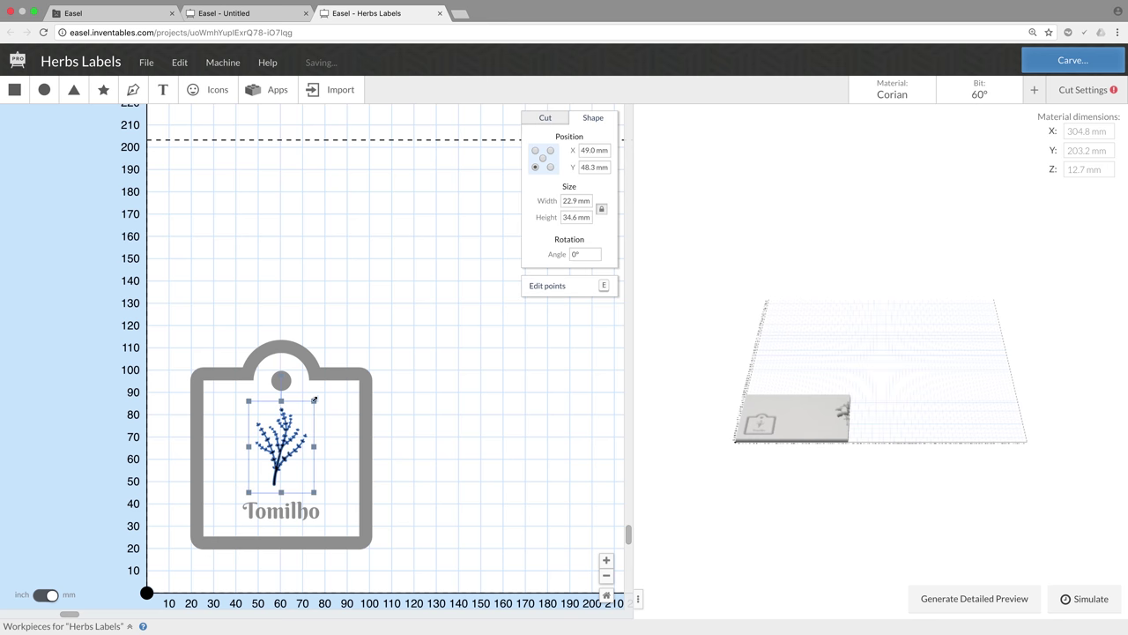
{"action": "left_click_drag", "start_coordinate": [314, 400], "coordinate": [321, 393]}
{"action": "left_click", "coordinate": [310, 511]}
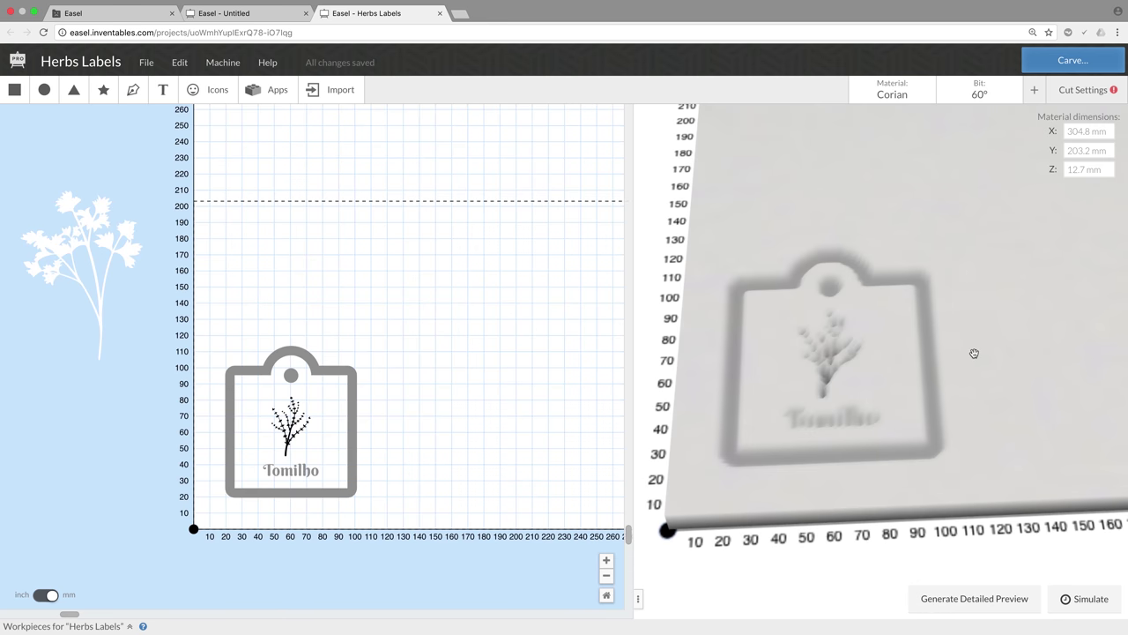
Step: Switch to the 1/32 in upcut bit and inspect a detailed 3D preview
{"action": "left_click", "coordinate": [982, 96]}
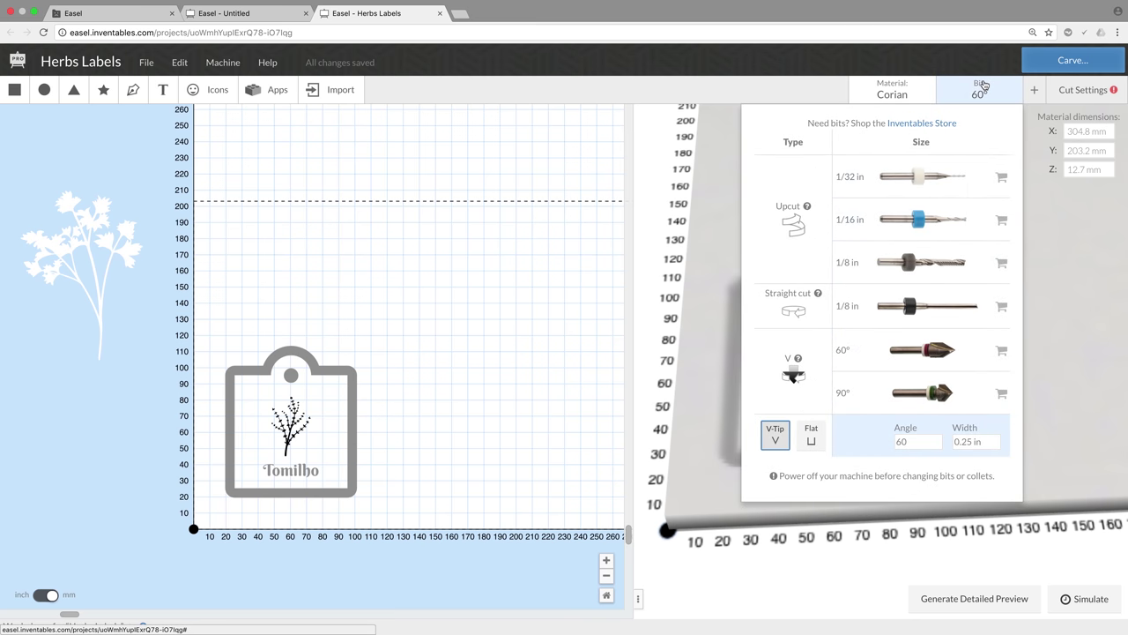
{"action": "left_click", "coordinate": [952, 180]}
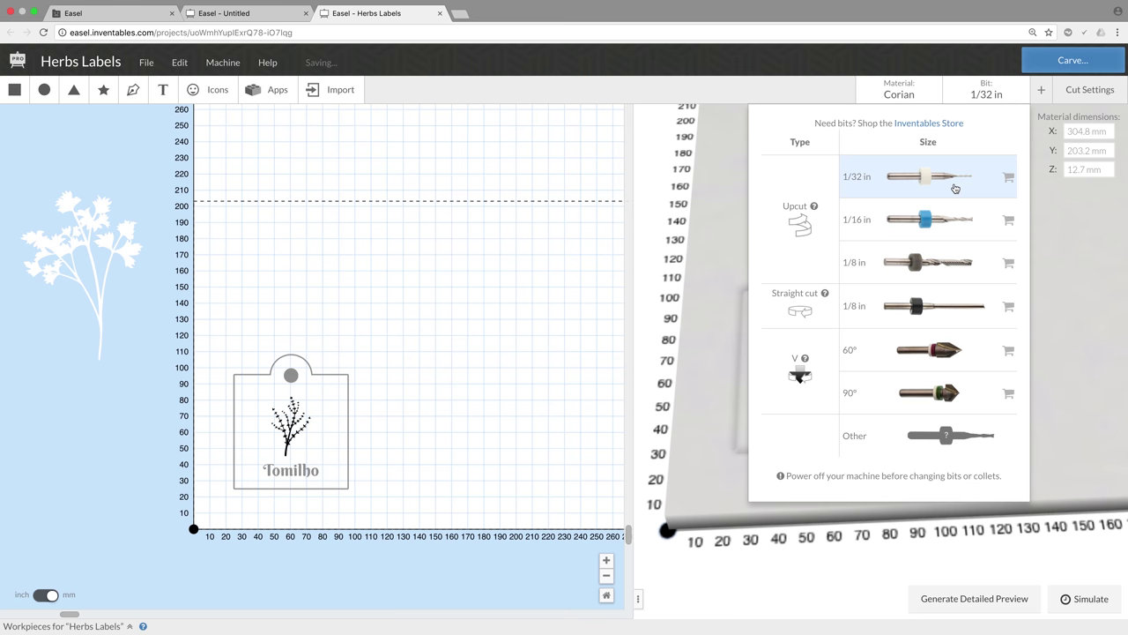
{"action": "left_click", "coordinate": [1054, 249]}
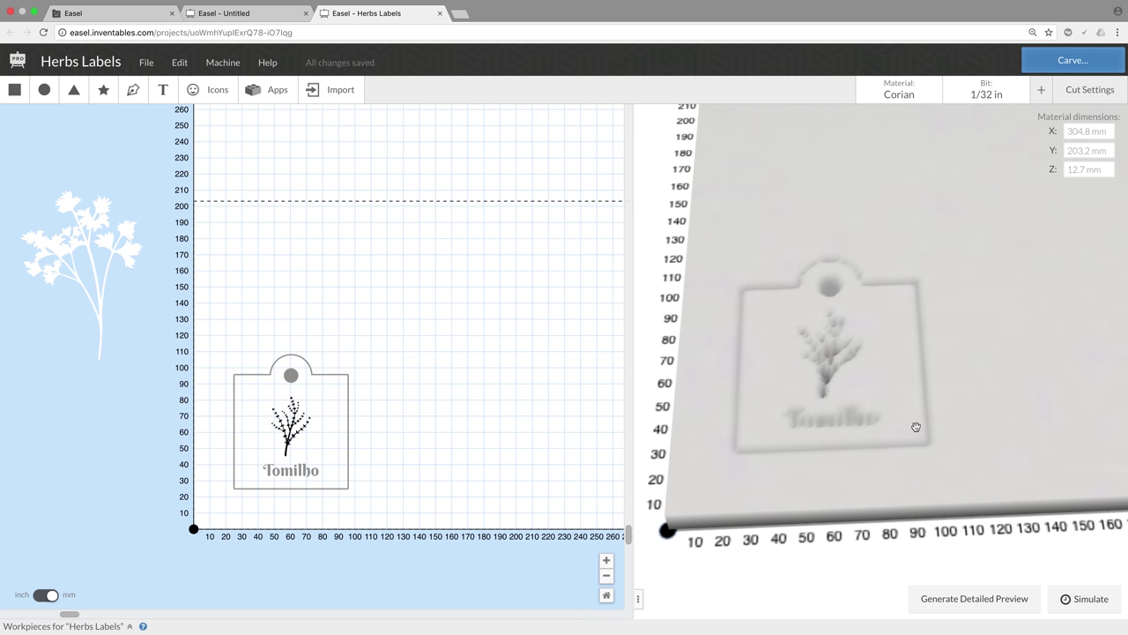
{"action": "left_click", "coordinate": [970, 599]}
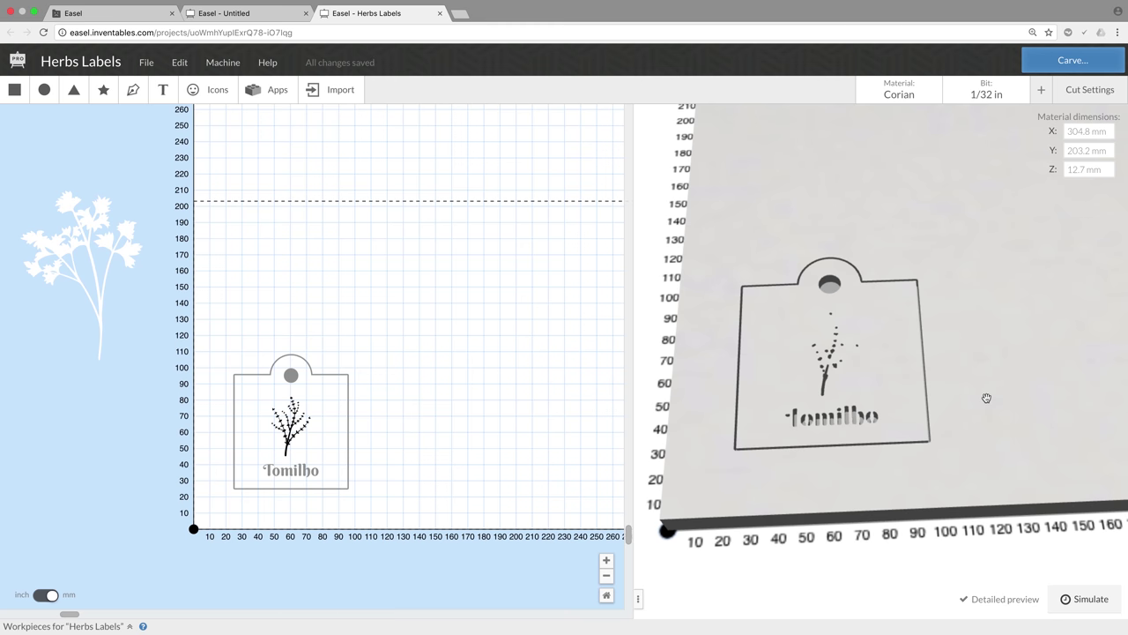
{"action": "scroll", "coordinate": [790, 399], "scroll_direction": "up", "scroll_amount": 2}
{"action": "scroll", "coordinate": [784, 387], "scroll_direction": "up", "scroll_amount": 3}
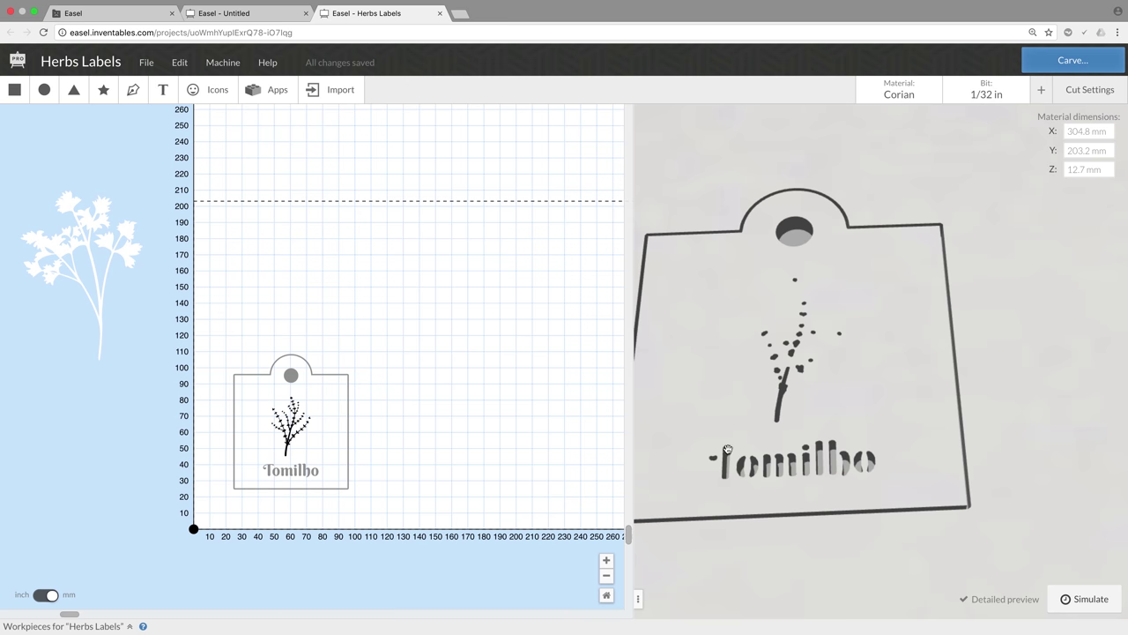
{"action": "scroll", "coordinate": [705, 460], "scroll_direction": "up", "scroll_amount": 2}
{"action": "left_click_drag", "start_coordinate": [705, 460], "coordinate": [863, 501]}
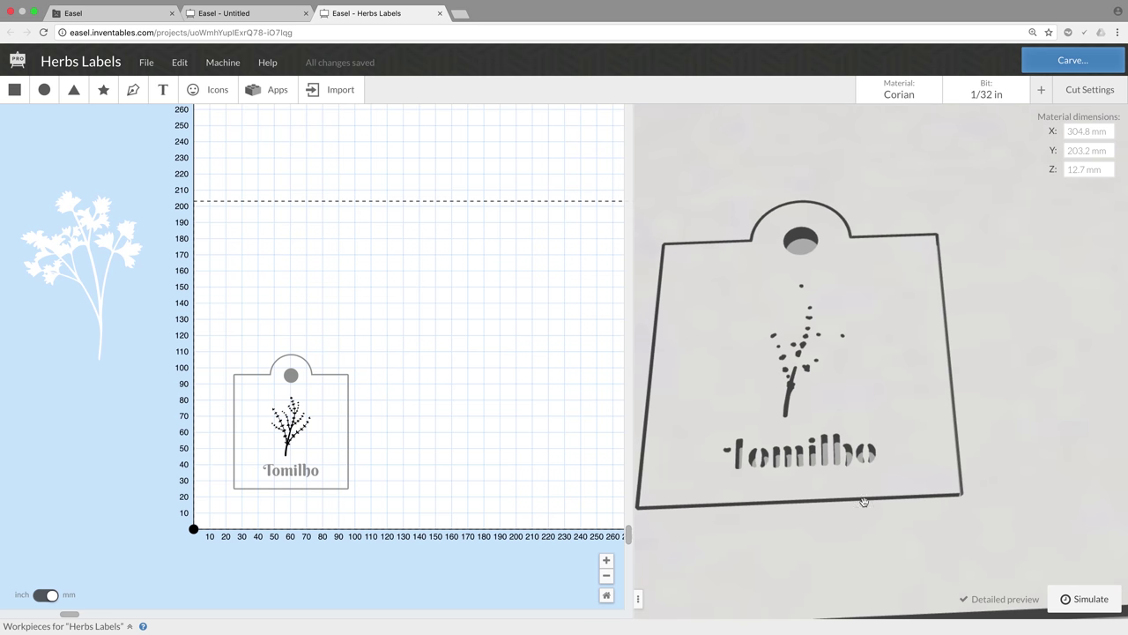
Step: Change the bit to the 1/16 in upcut and check the preview
{"action": "left_click", "coordinate": [987, 89]}
{"action": "left_click", "coordinate": [932, 236]}
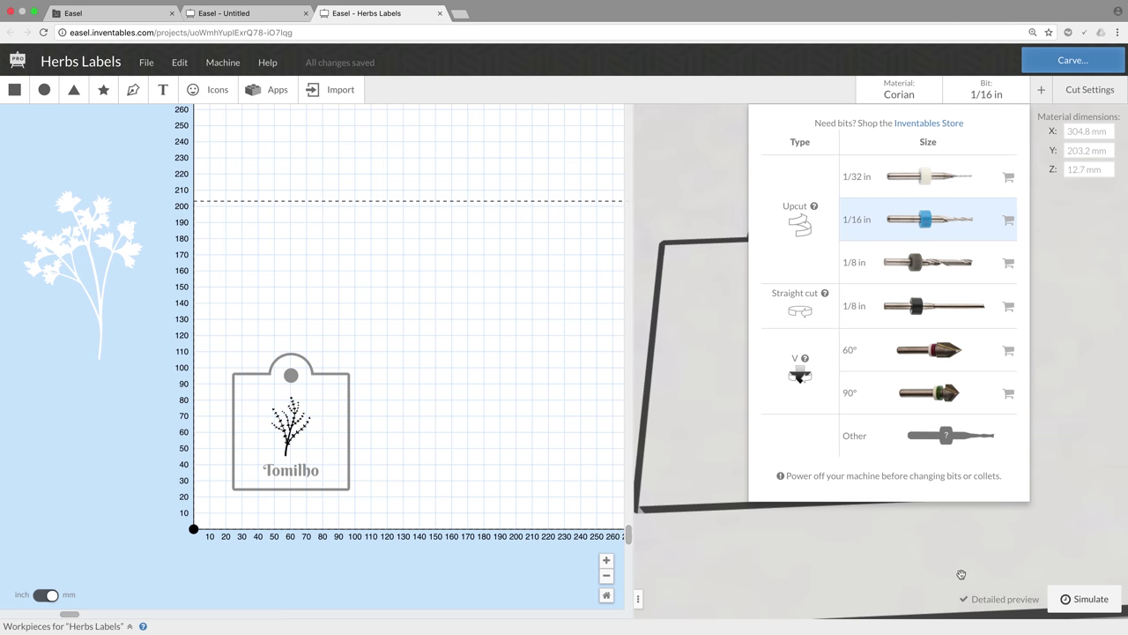
{"action": "left_click", "coordinate": [962, 576]}
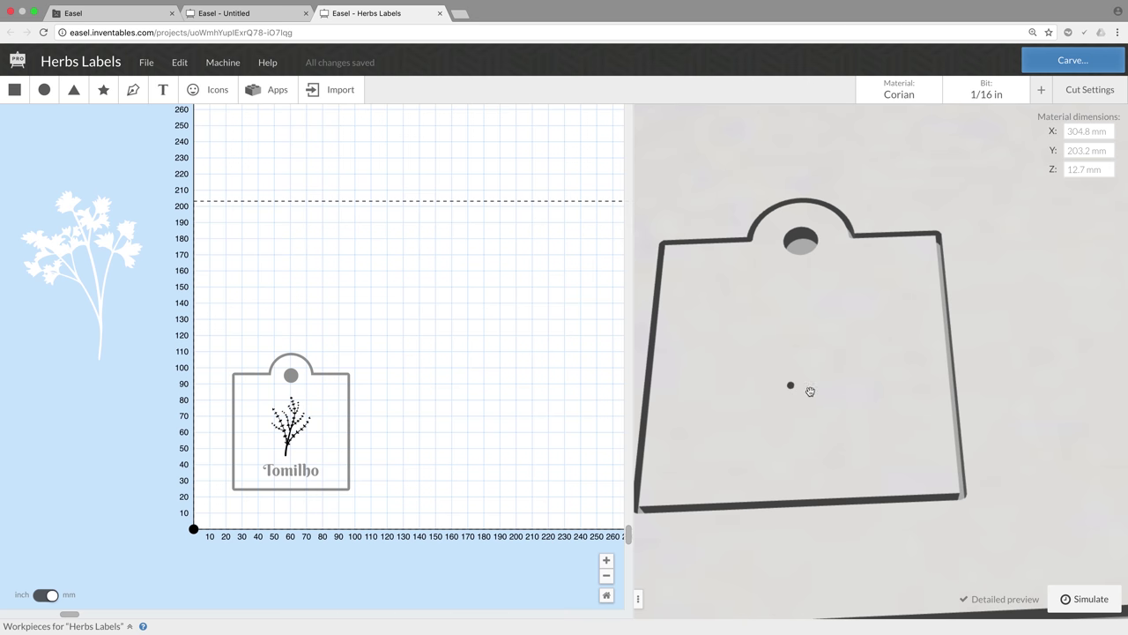
{"action": "left_click", "coordinate": [984, 89]}
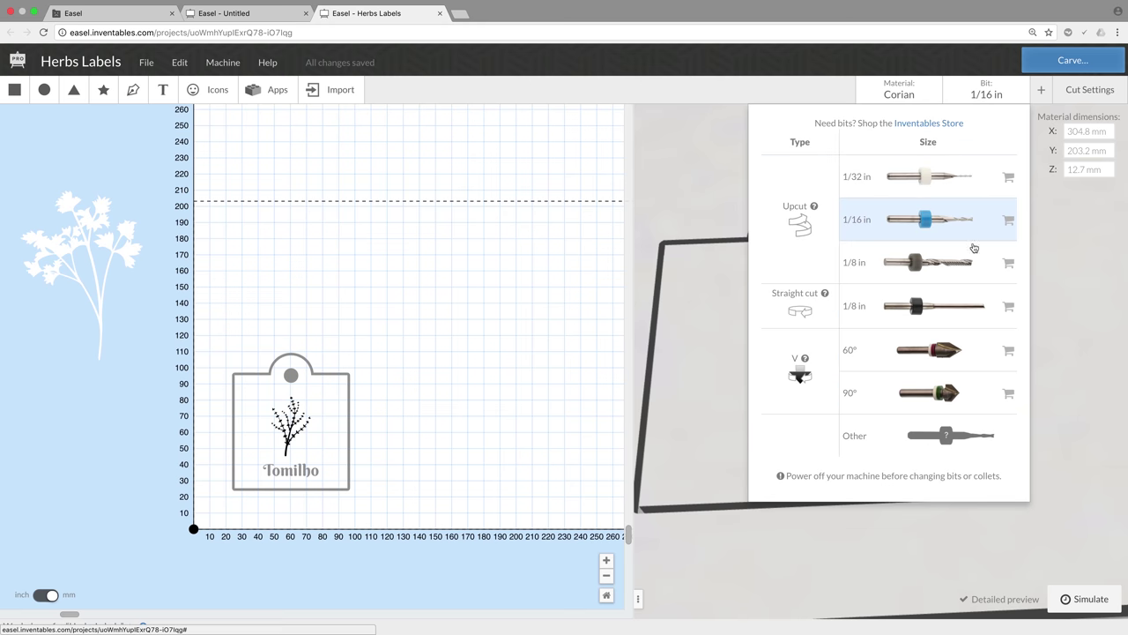
Step: Restore the 60° V-bit and generate a detailed 3D preview
{"action": "left_click", "coordinate": [940, 355]}
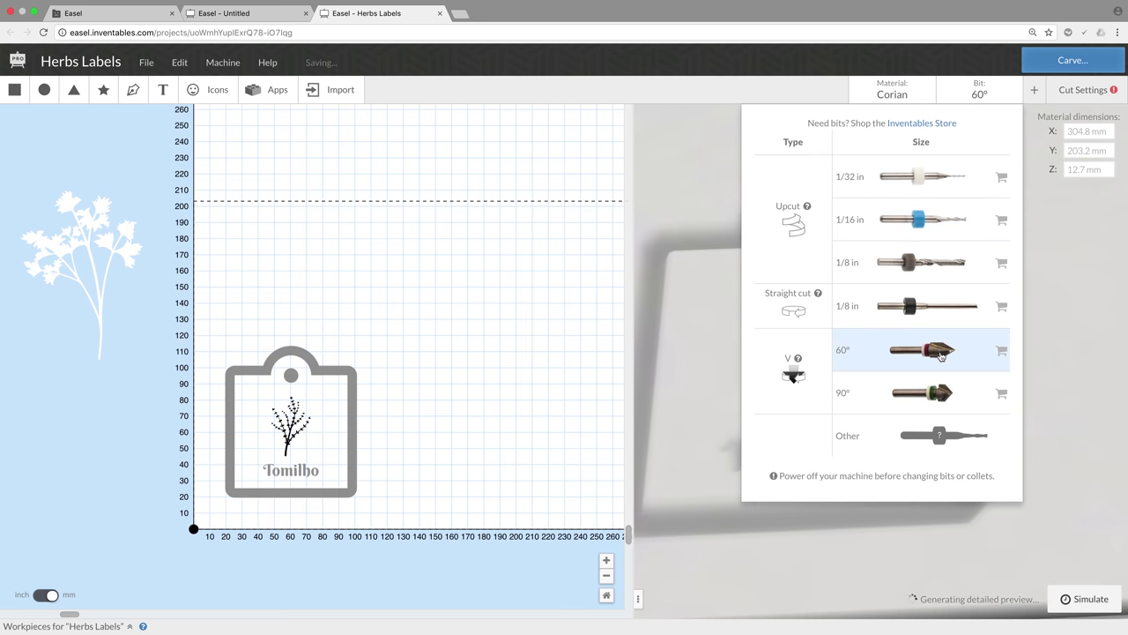
{"action": "left_click", "coordinate": [1065, 356]}
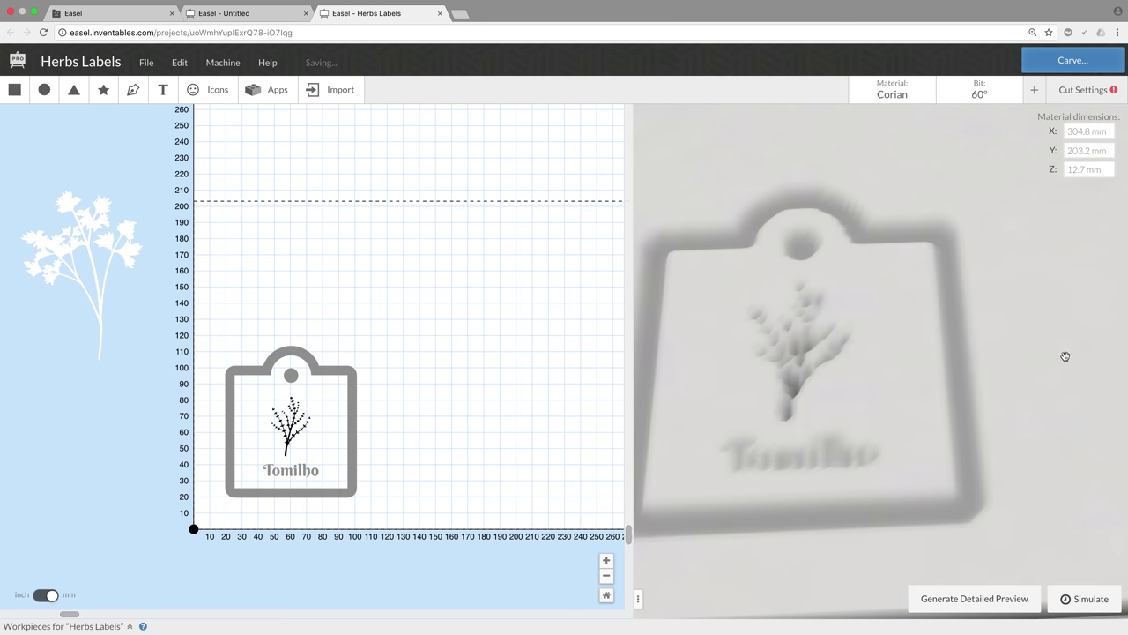
{"action": "left_click", "coordinate": [975, 598]}
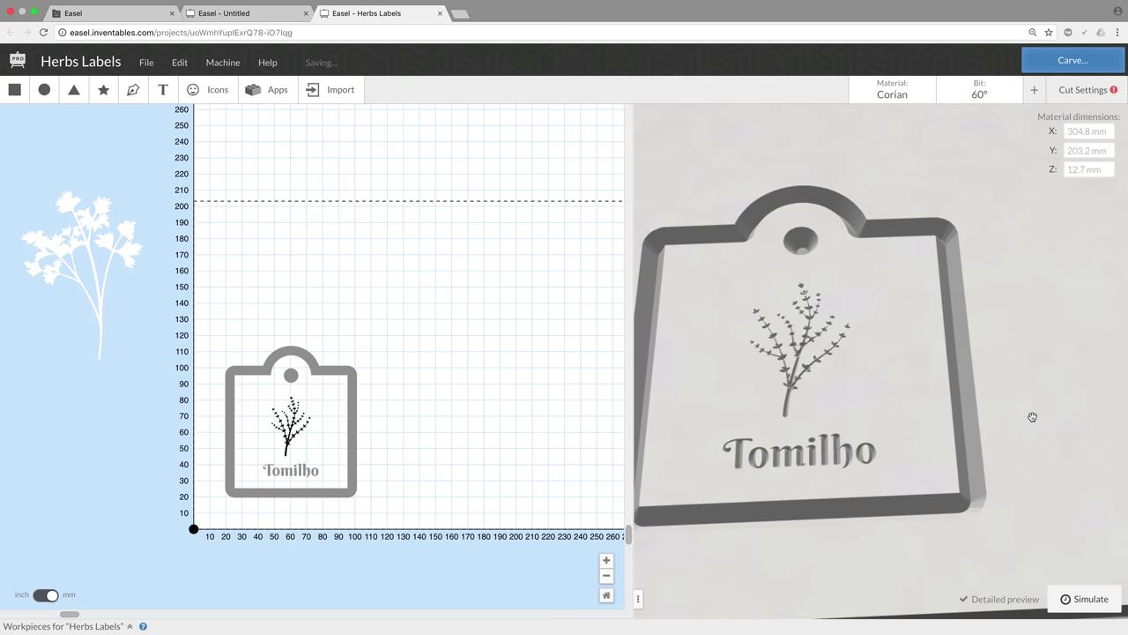
{"action": "left_click_drag", "start_coordinate": [1032, 416], "coordinate": [762, 380]}
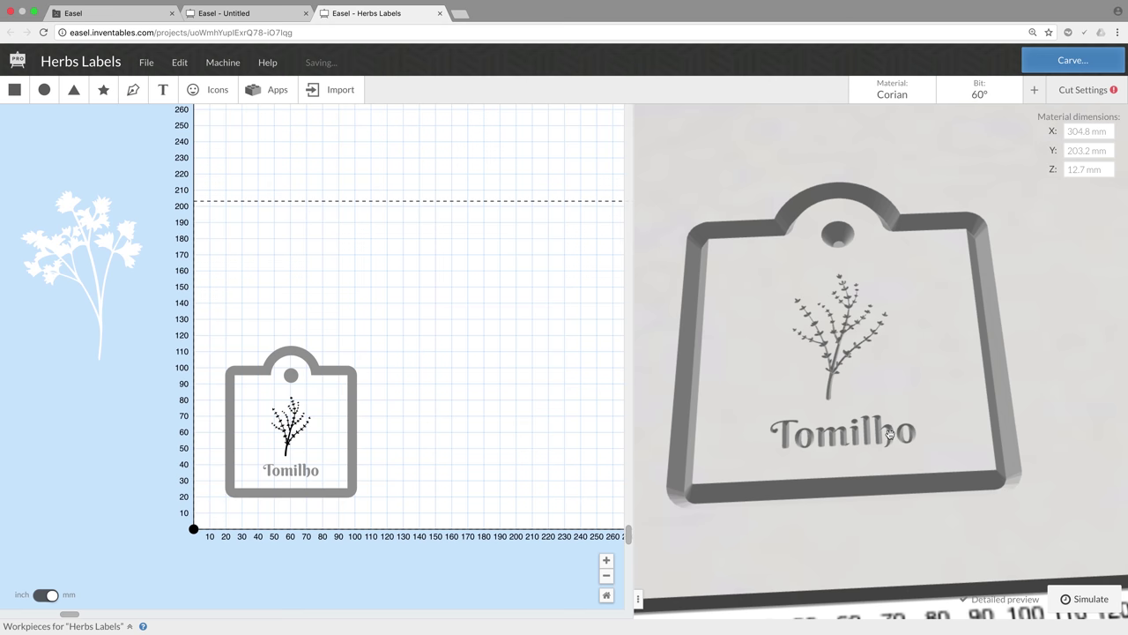
Step: Inspect the V-carved thyme and Tomilho close up, then start the toolpath simulation
{"action": "scroll", "coordinate": [889, 432], "scroll_direction": "up", "scroll_amount": 3}
{"action": "scroll", "coordinate": [883, 432], "scroll_direction": "up", "scroll_amount": 10}
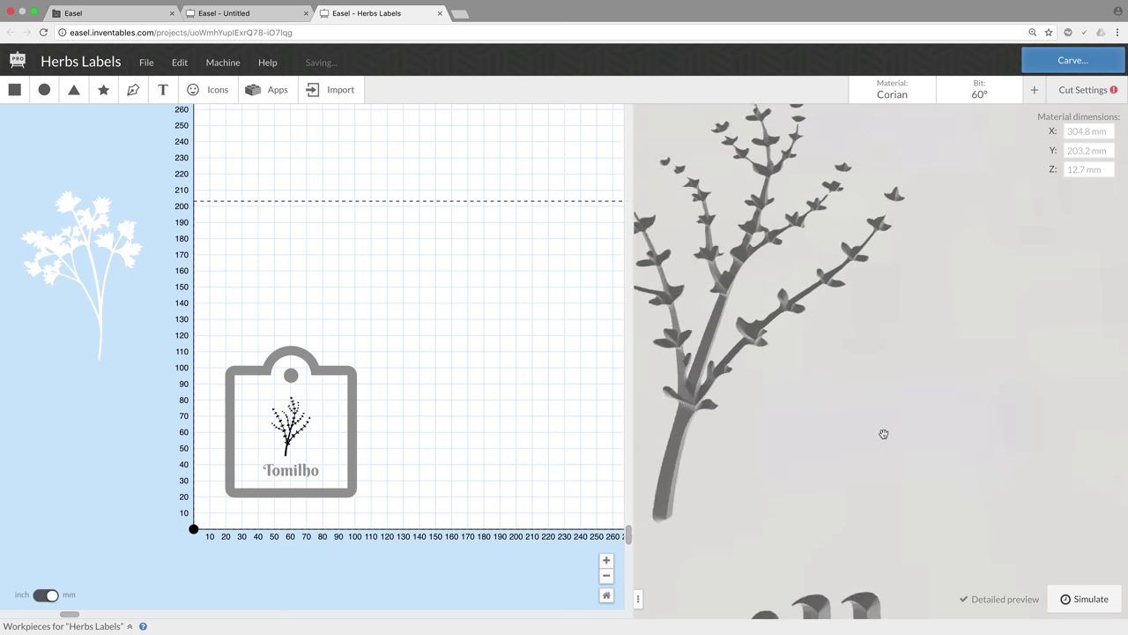
{"action": "scroll", "coordinate": [883, 433], "scroll_direction": "down", "scroll_amount": 2}
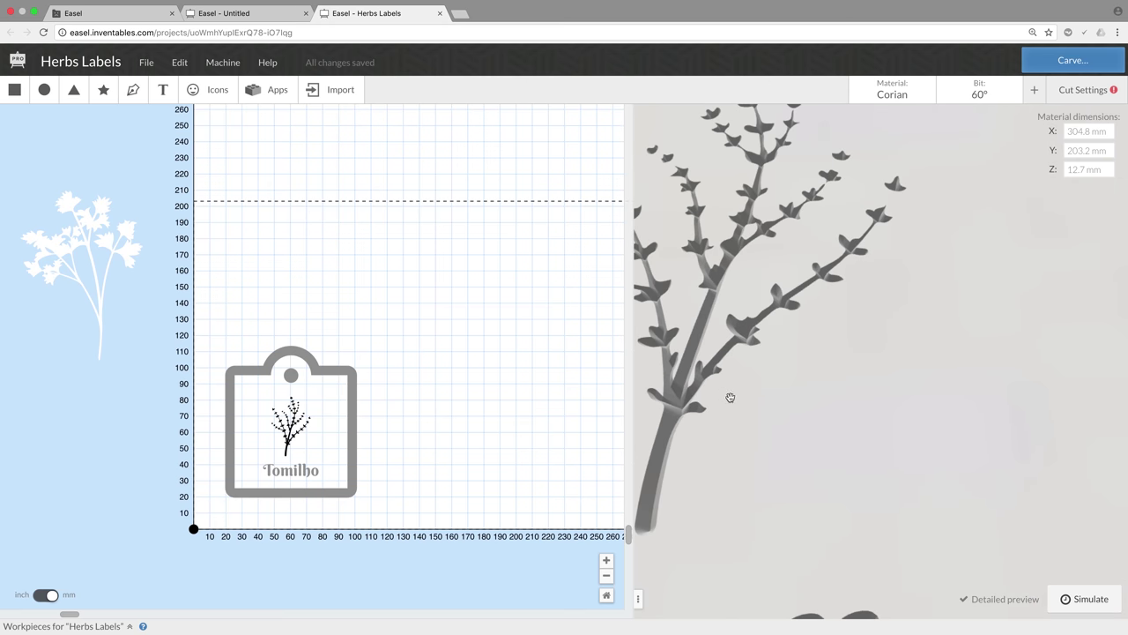
{"action": "mouse_move", "coordinate": [707, 347]}
{"action": "left_mouse_down"}
{"action": "mouse_move", "coordinate": [750, 345]}
{"action": "mouse_move", "coordinate": [718, 345]}
{"action": "mouse_move", "coordinate": [717, 357]}
{"action": "left_mouse_up"}
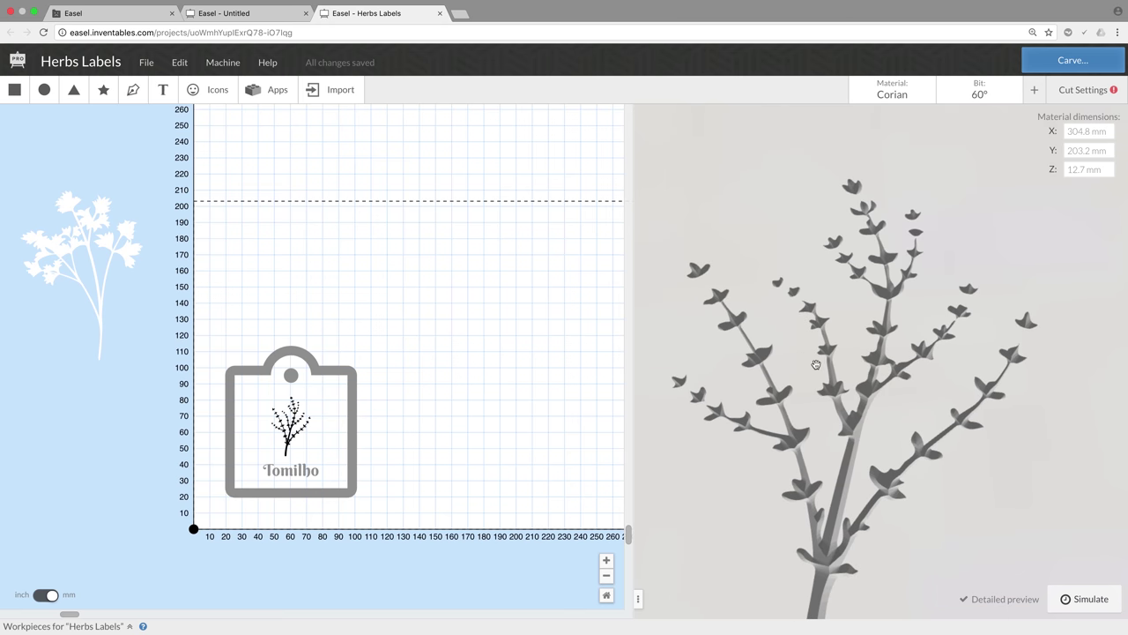
{"action": "scroll", "coordinate": [819, 362], "scroll_direction": "up", "scroll_amount": 10}
{"action": "left_click_drag", "start_coordinate": [819, 364], "coordinate": [964, 358]}
{"action": "scroll", "coordinate": [747, 368], "scroll_direction": "down", "scroll_amount": 10}
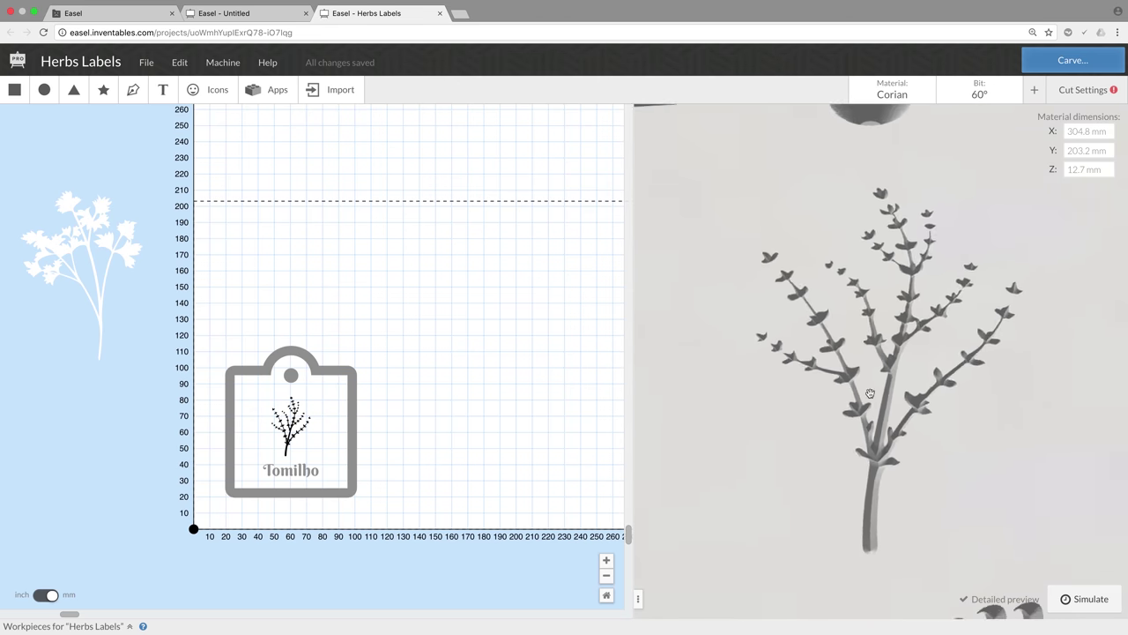
{"action": "left_click_drag", "start_coordinate": [870, 393], "coordinate": [1003, 502]}
{"action": "scroll", "coordinate": [990, 498], "scroll_direction": "down", "scroll_amount": 10}
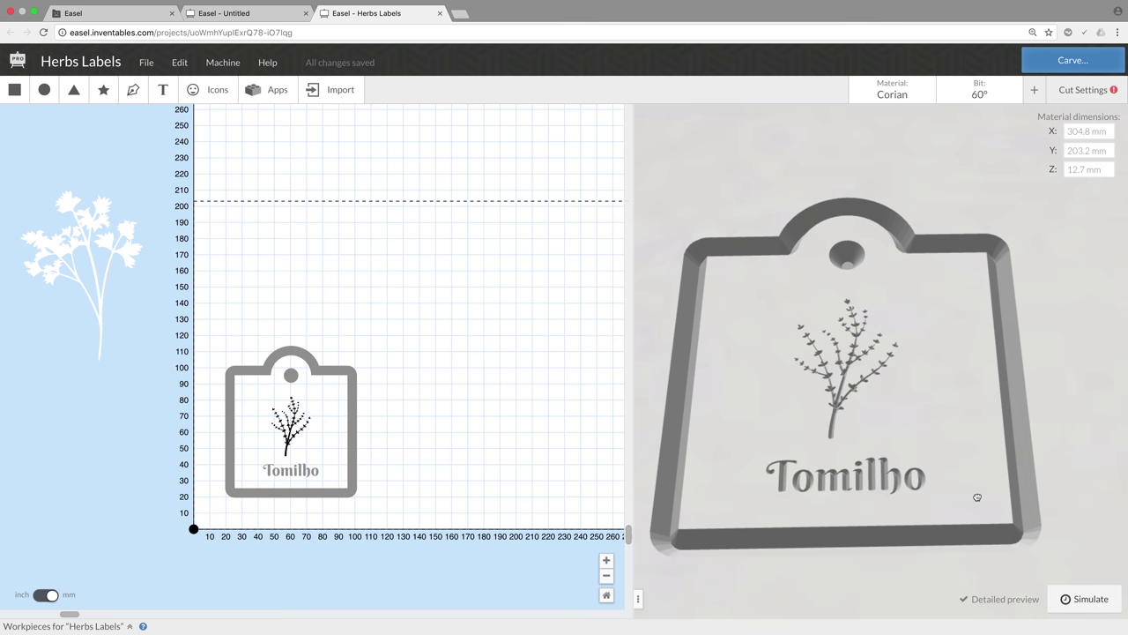
{"action": "left_click", "coordinate": [1082, 599]}
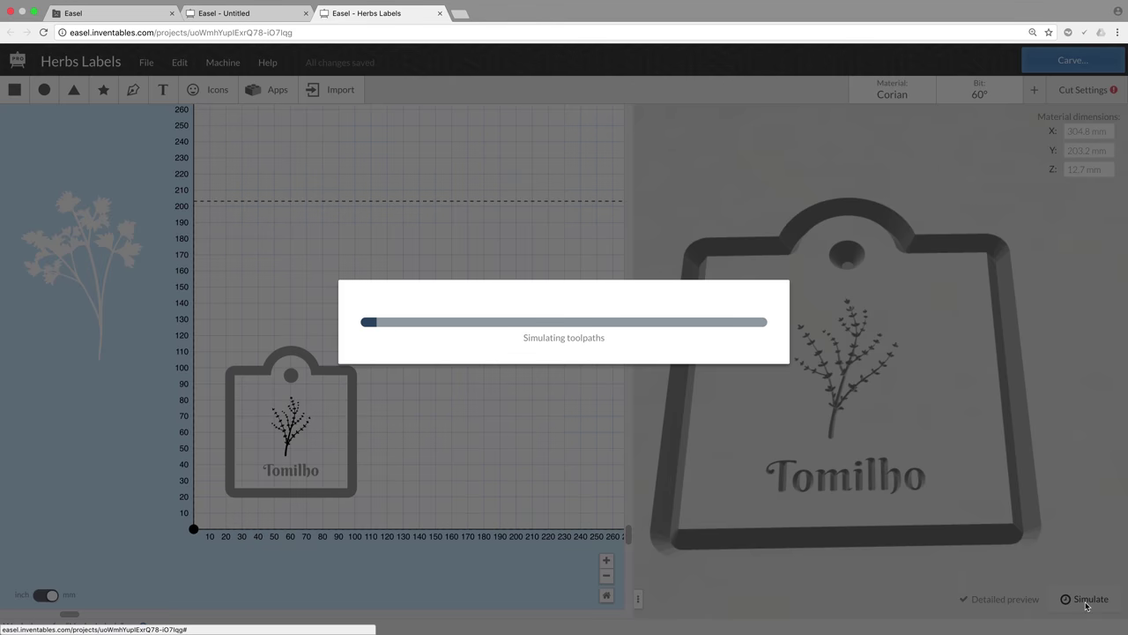
Step: Rotate the running simulation to inspect the roughly 17-minute Tomilho carve
{"action": "left_click_drag", "start_coordinate": [938, 481], "coordinate": [664, 532]}
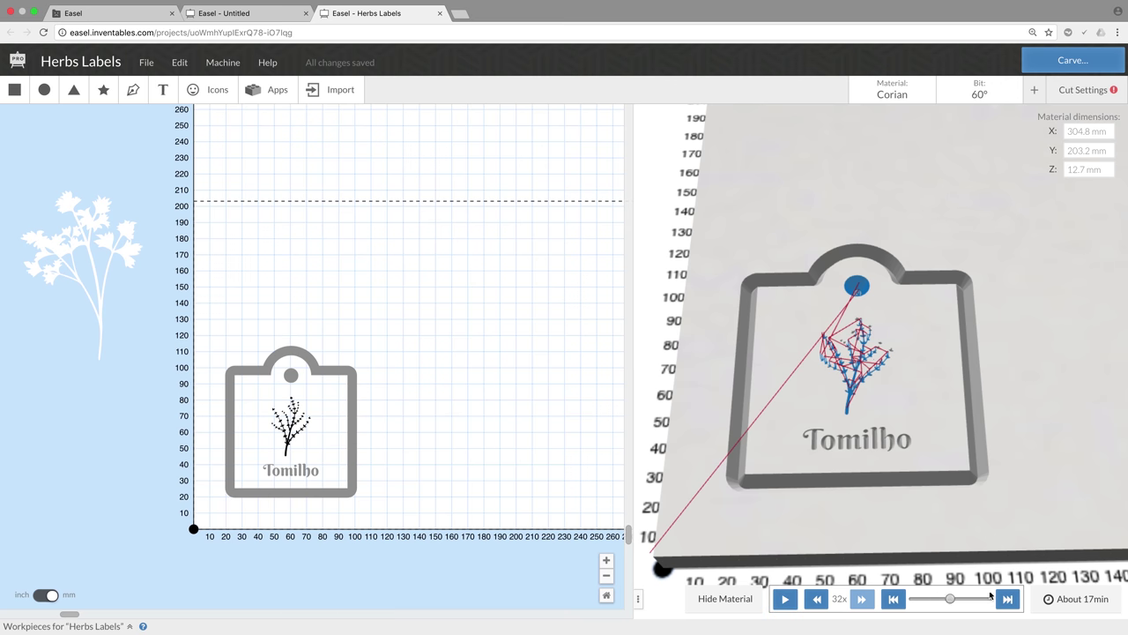
{"action": "left_click_drag", "start_coordinate": [830, 402], "coordinate": [973, 343]}
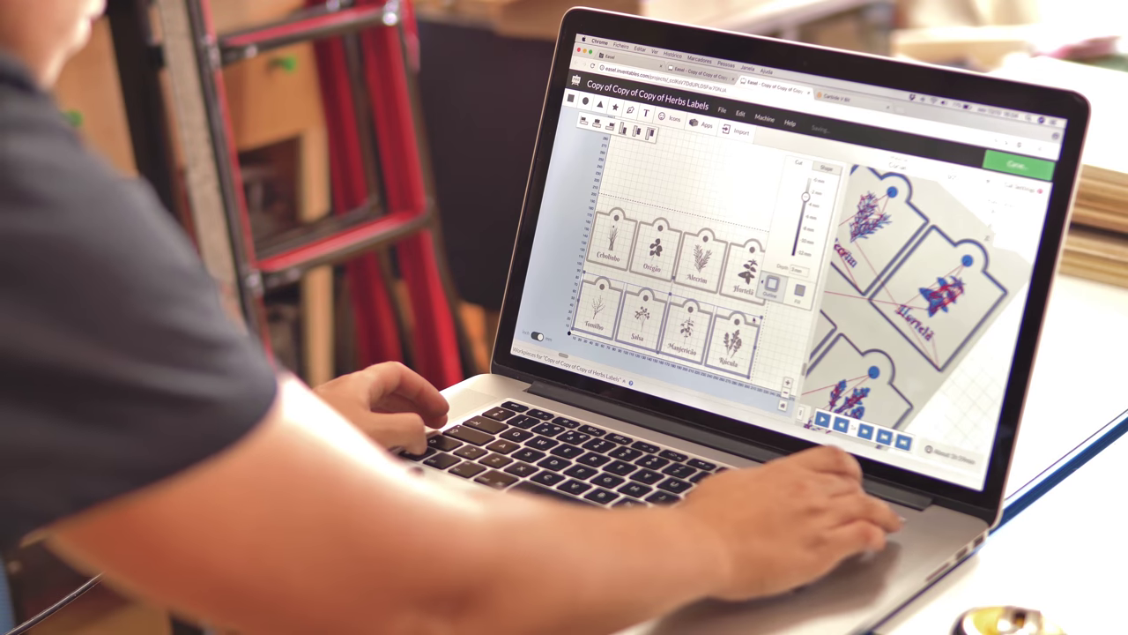
Step: Delete the selected tag outlines from the top-row herb labels
{"action": "key", "text": "BackSpace"}
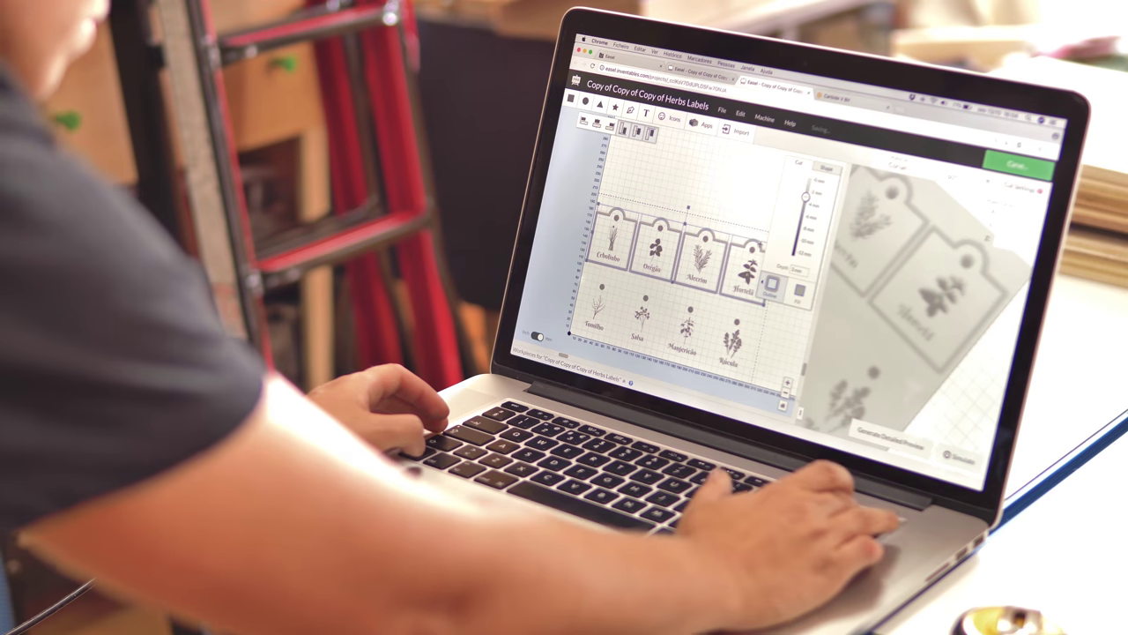
{"action": "key", "text": "BackSpace"}
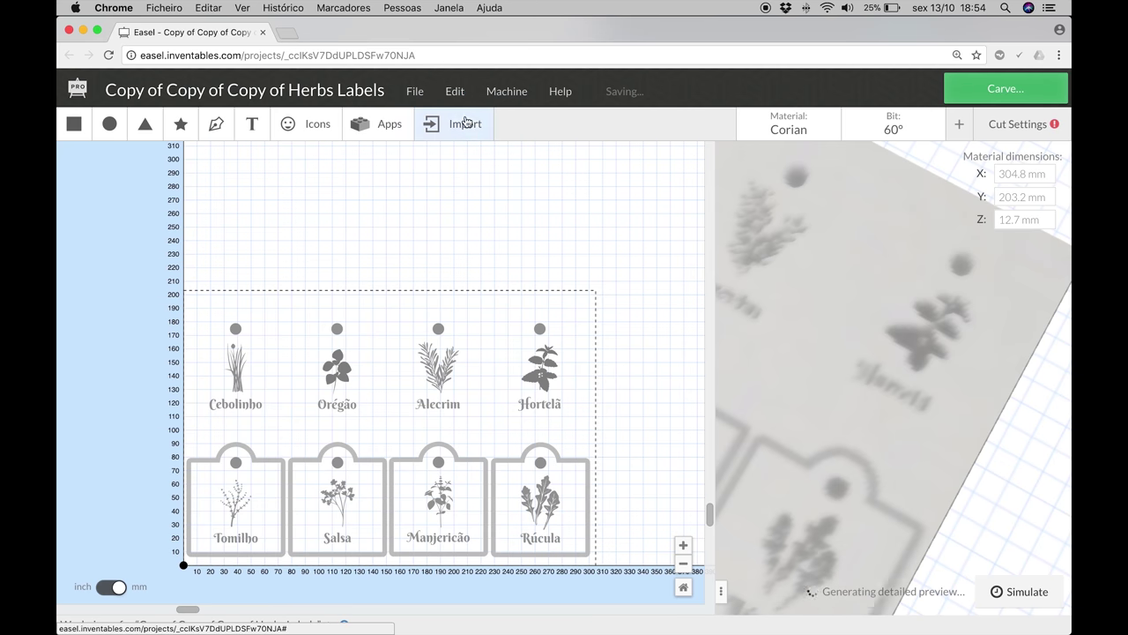
Step: Restore the removed top-row tag outlines, then delete the Cebolinho herb graphic and name
{"action": "left_click", "coordinate": [454, 91]}
{"action": "left_click", "coordinate": [468, 117]}
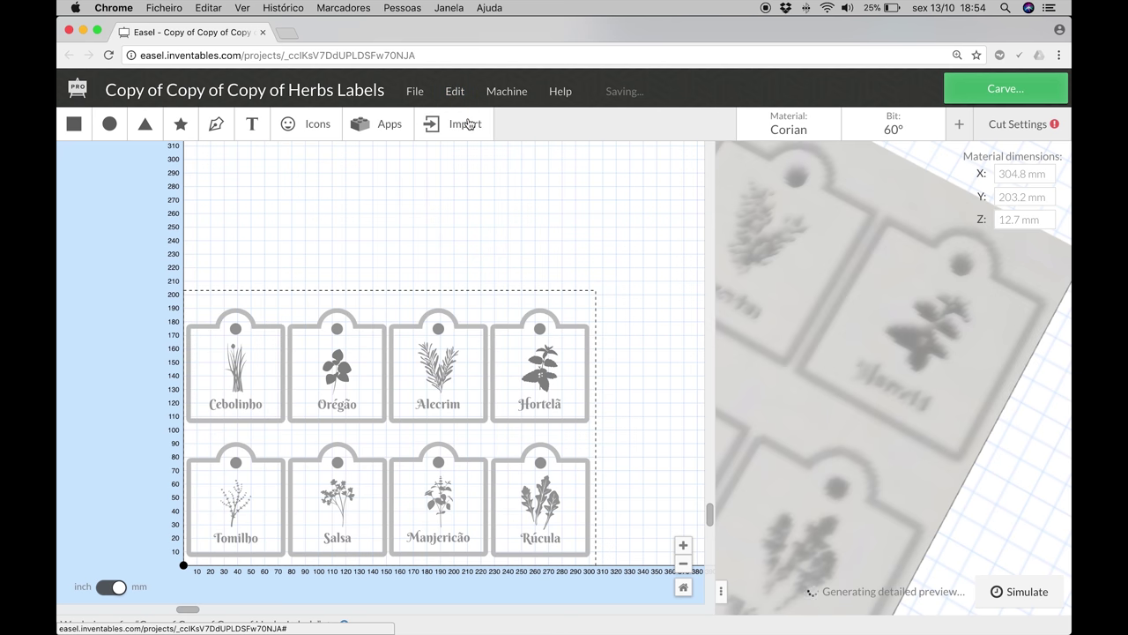
{"action": "left_click", "coordinate": [233, 368]}
{"action": "key", "text": "Delete"}
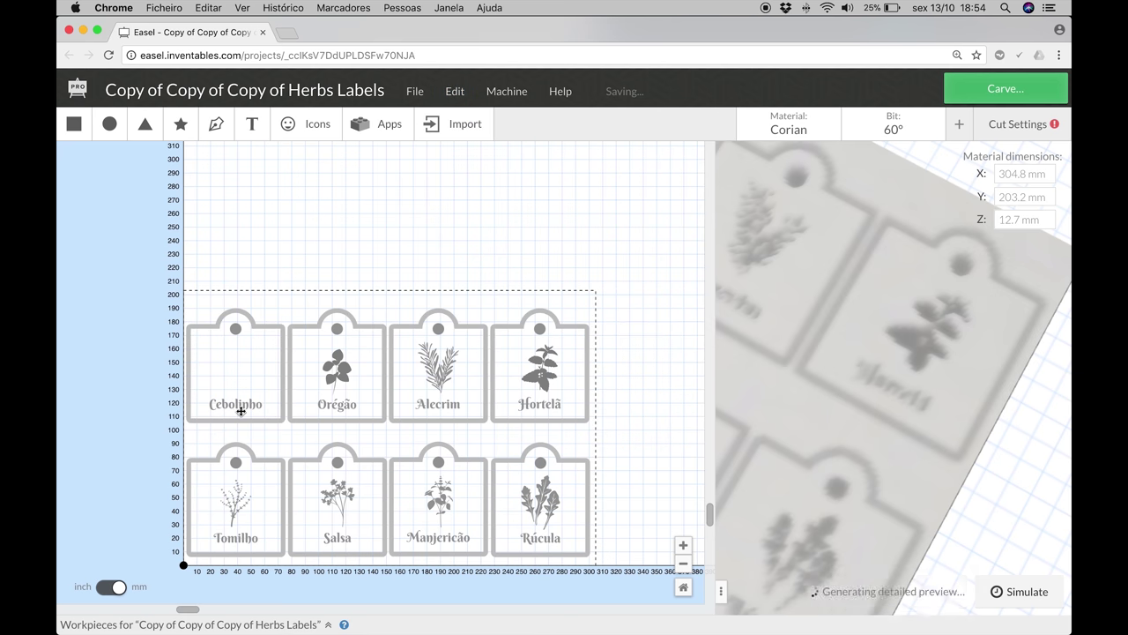
{"action": "left_click", "coordinate": [240, 405]}
{"action": "key", "text": "Delete"}
Step: Make the screw hole 3.5 mm and cut all tags and holes to 12.7 mm depth
{"action": "left_click", "coordinate": [342, 375]}
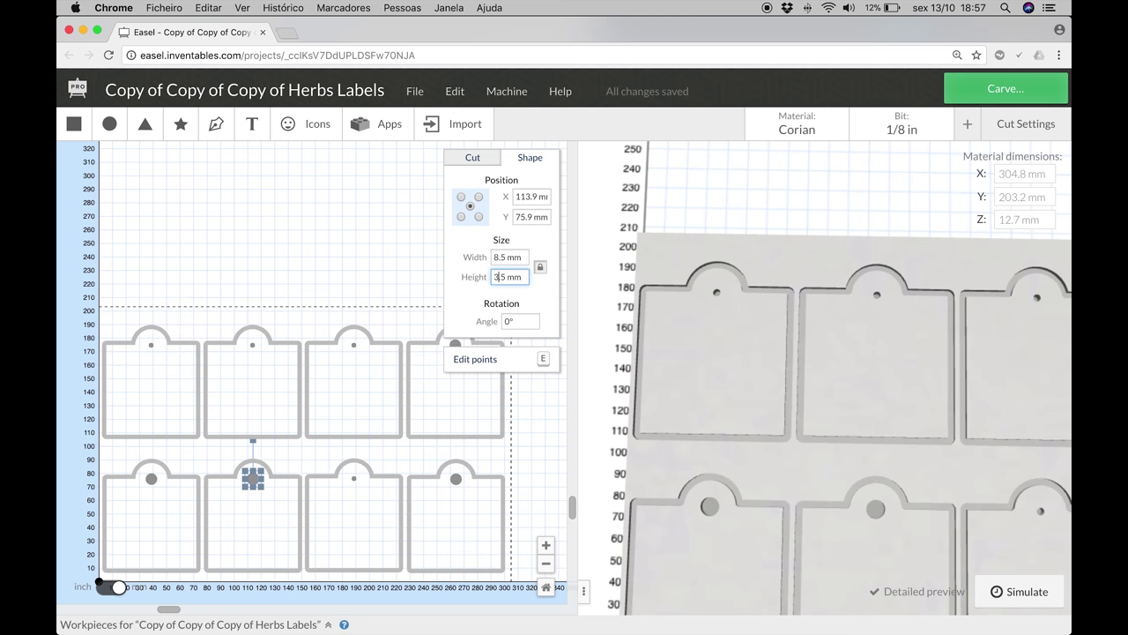
{"action": "key", "text": "Return"}
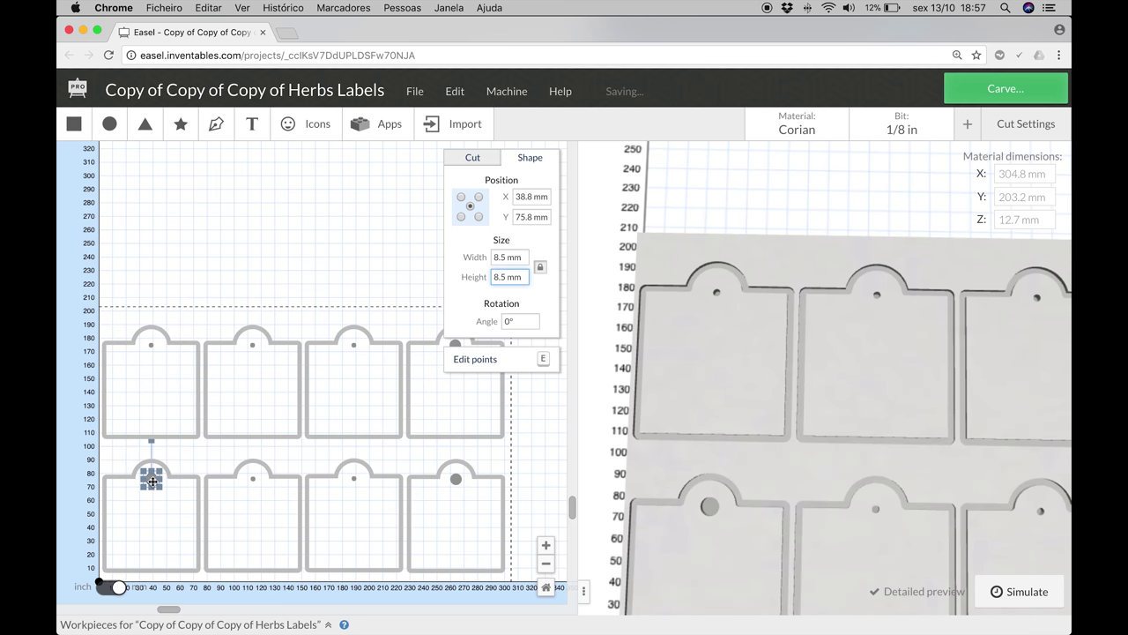
{"action": "left_click_drag", "start_coordinate": [529, 297], "coordinate": [131, 575]}
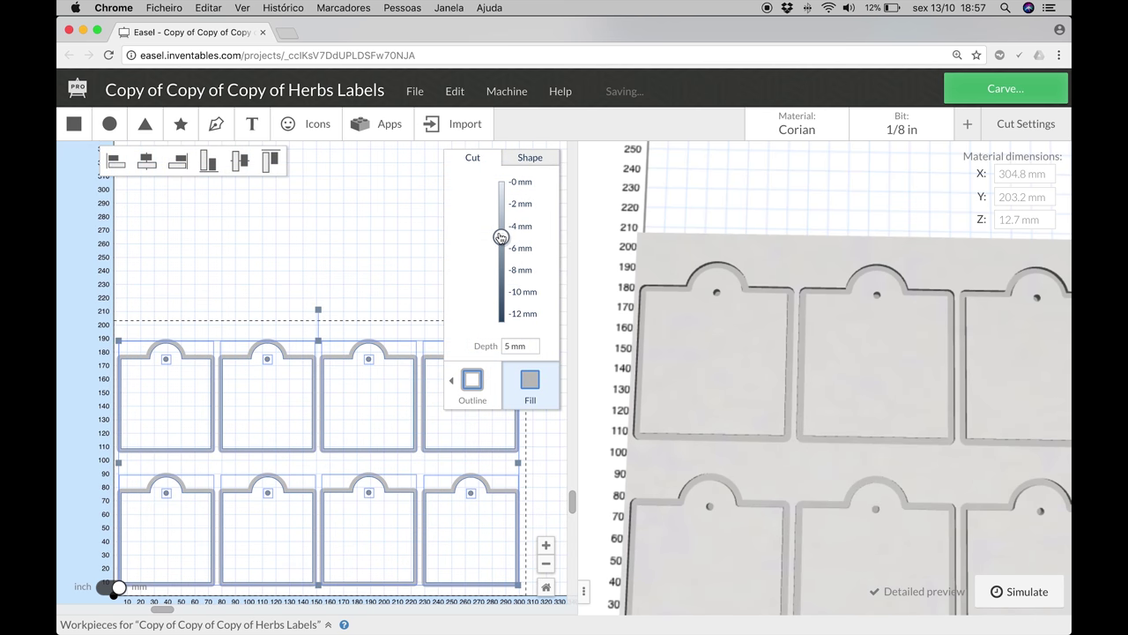
{"action": "left_click_drag", "start_coordinate": [502, 238], "coordinate": [502, 337]}
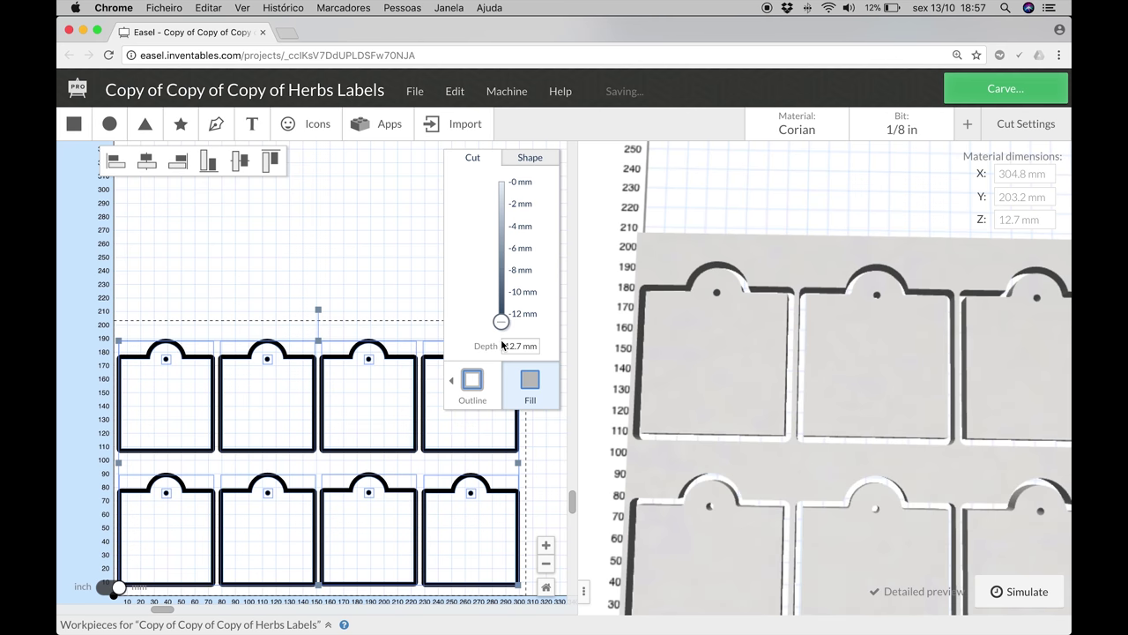